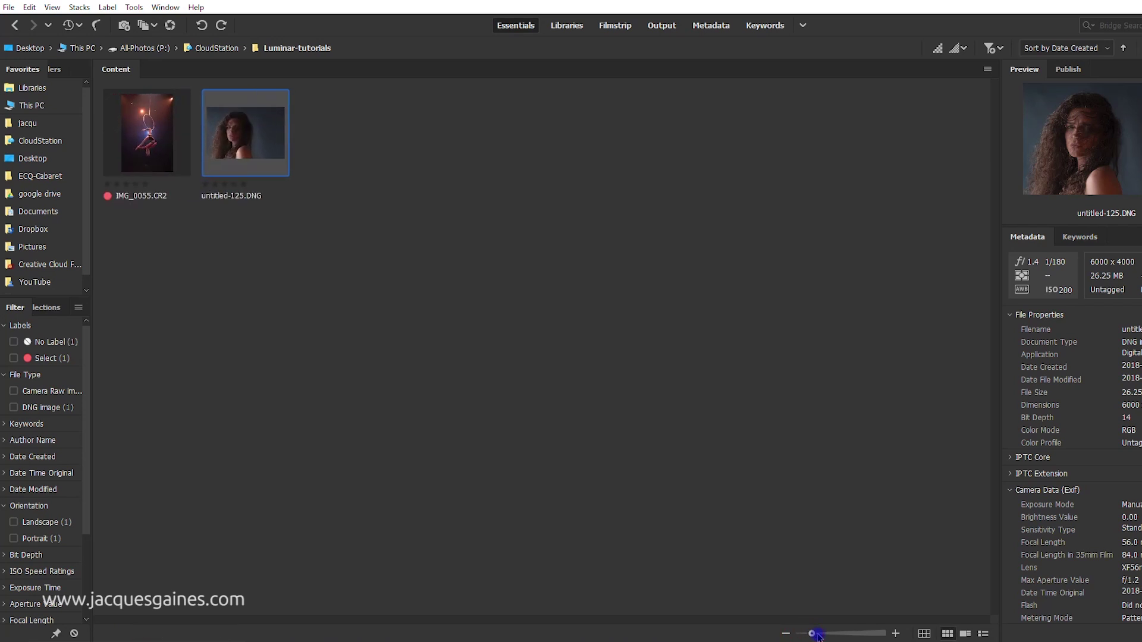
# Preview untitled-125.DNG at full screen, return to the thumbnails and open the photo in Camera Raw.
pyautogui.press('space')
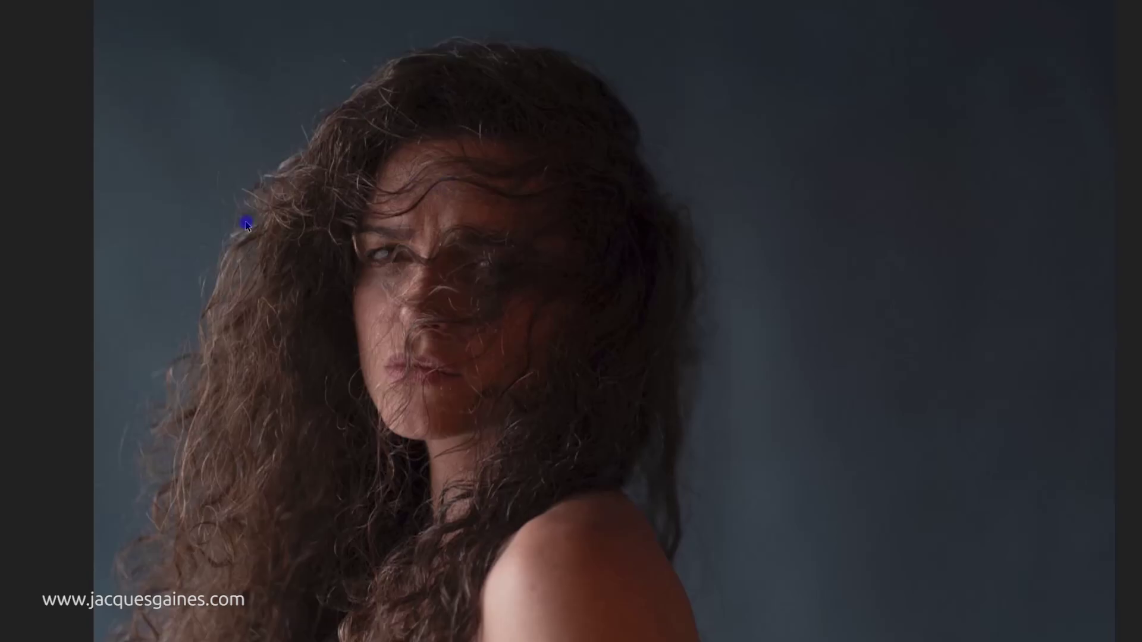
pyautogui.press('space')
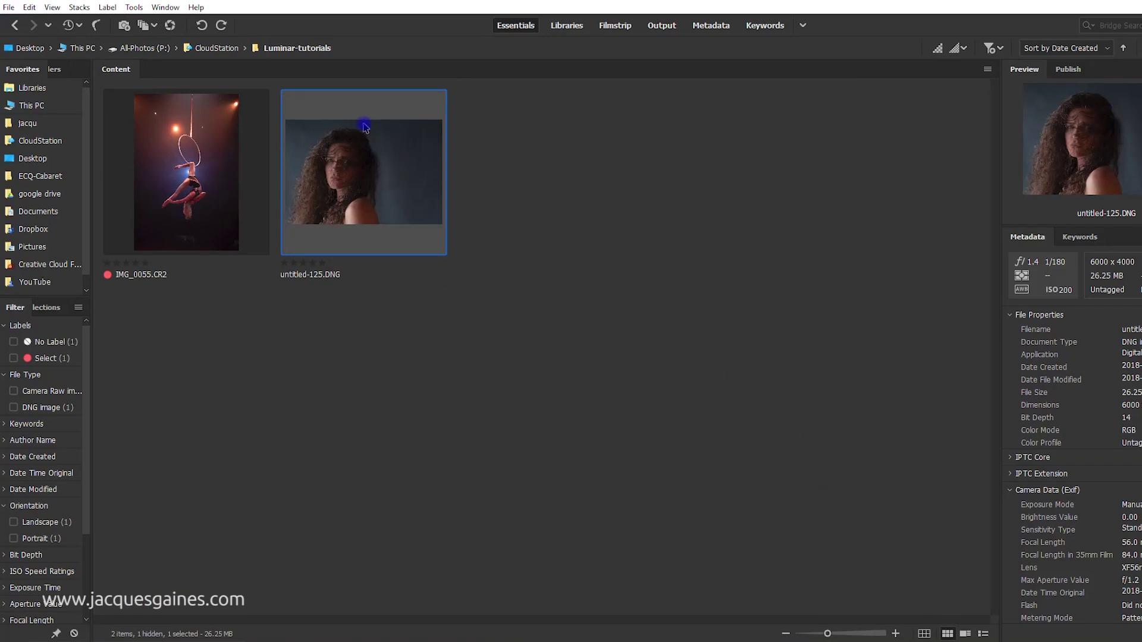
pyautogui.doubleClick(367, 168)
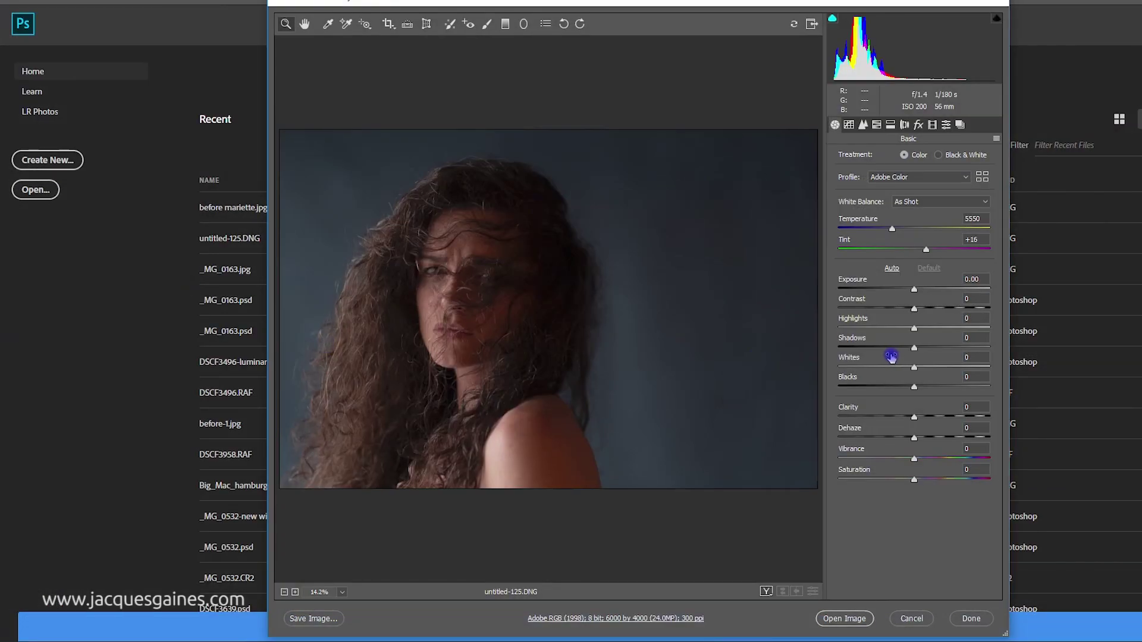
# Set Exposure to +0.15, Contrast to +20 and Blacks to -18, and open the image in Photoshop.
pyautogui.moveTo(915, 289); pyautogui.dragTo(918, 291)
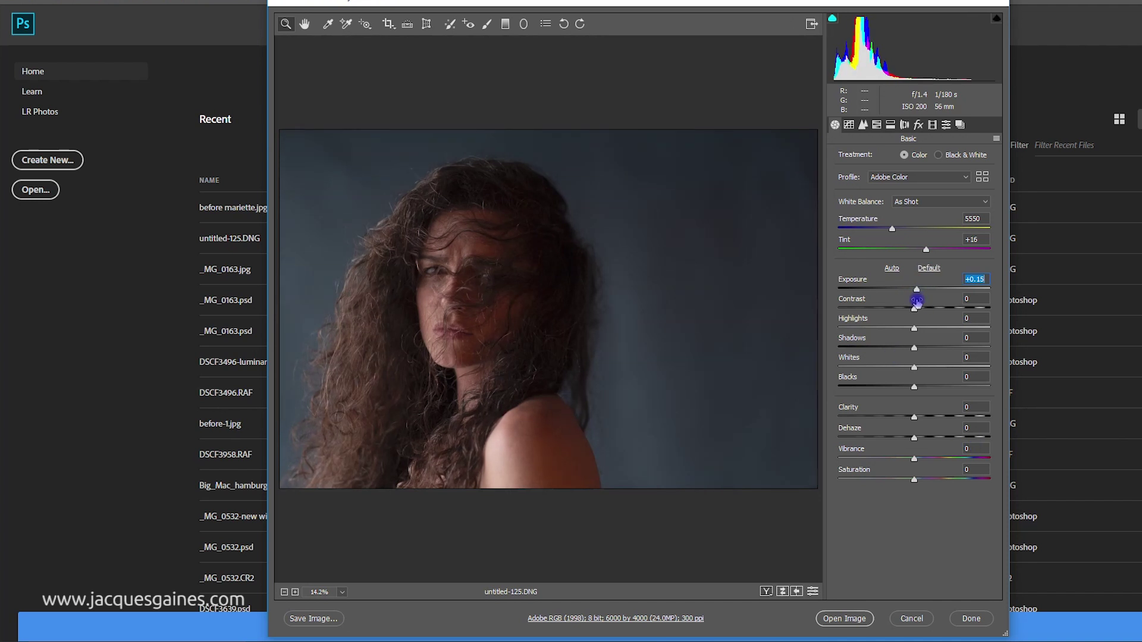
pyautogui.moveTo(914, 308)
pyautogui.mouseDown()
pyautogui.moveTo(946, 306)
pyautogui.moveTo(930, 311)
pyautogui.mouseUp()
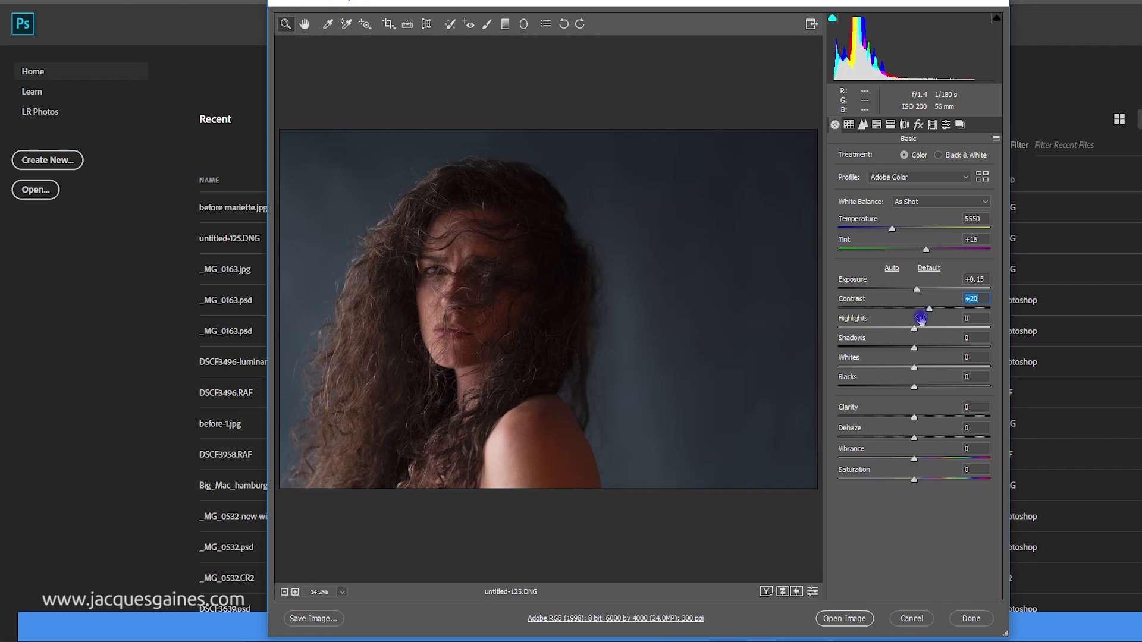
pyautogui.moveTo(917, 386); pyautogui.dragTo(901, 388)
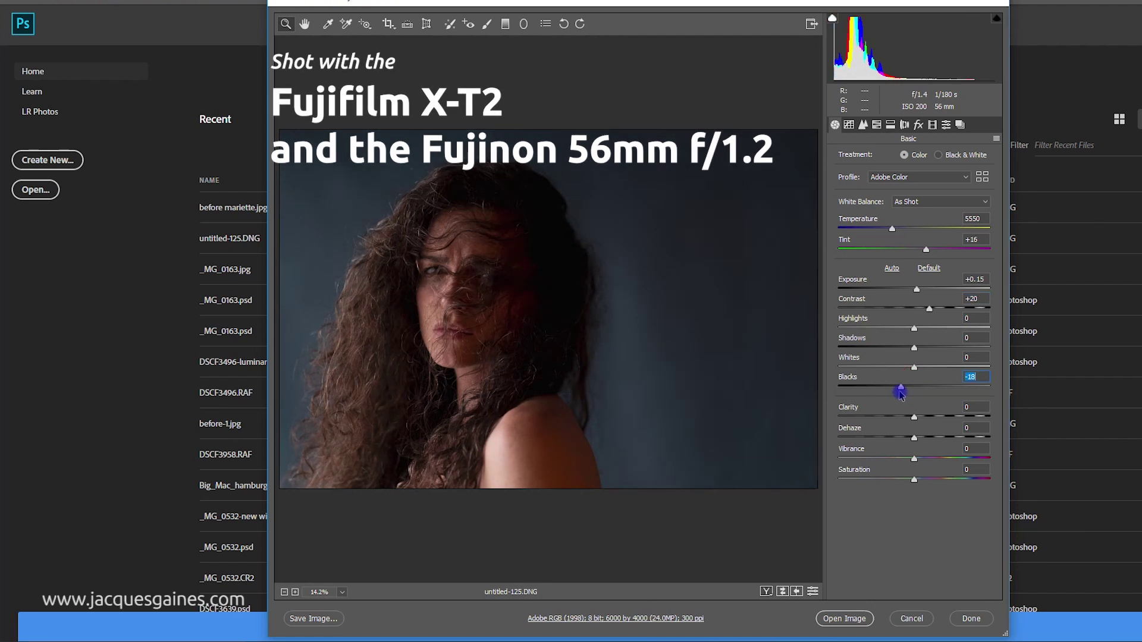
pyautogui.click(844, 618)
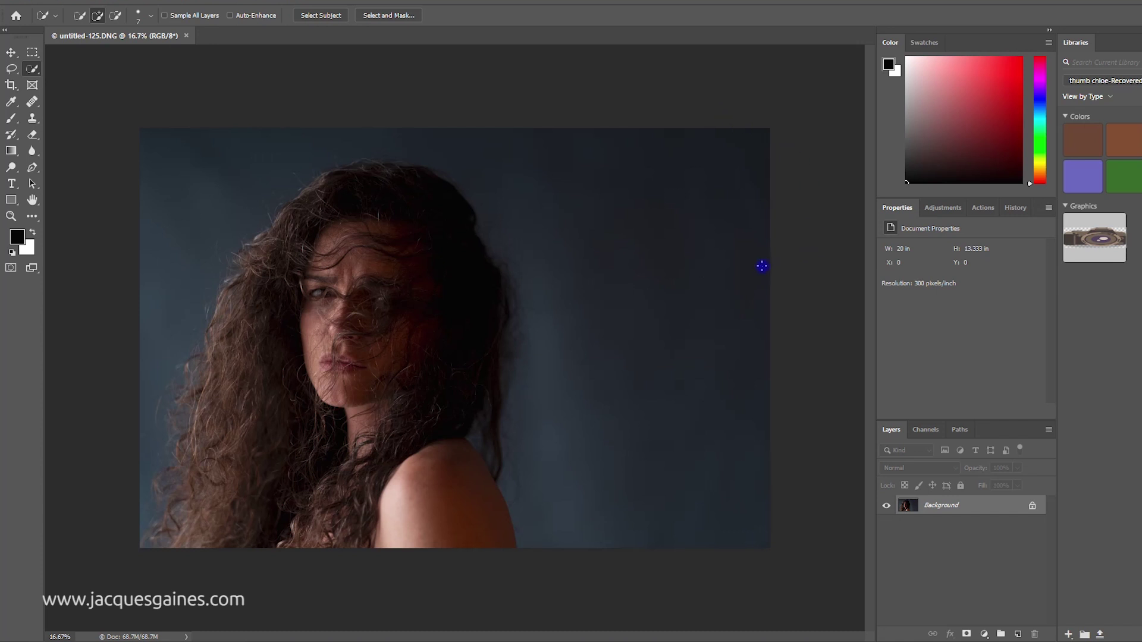
# Crop the portrait to a landscape-oriented 4:5 (8:10) ratio at full image height, keeping all her hair and the backdrop beside her.
pyautogui.click(10, 84)
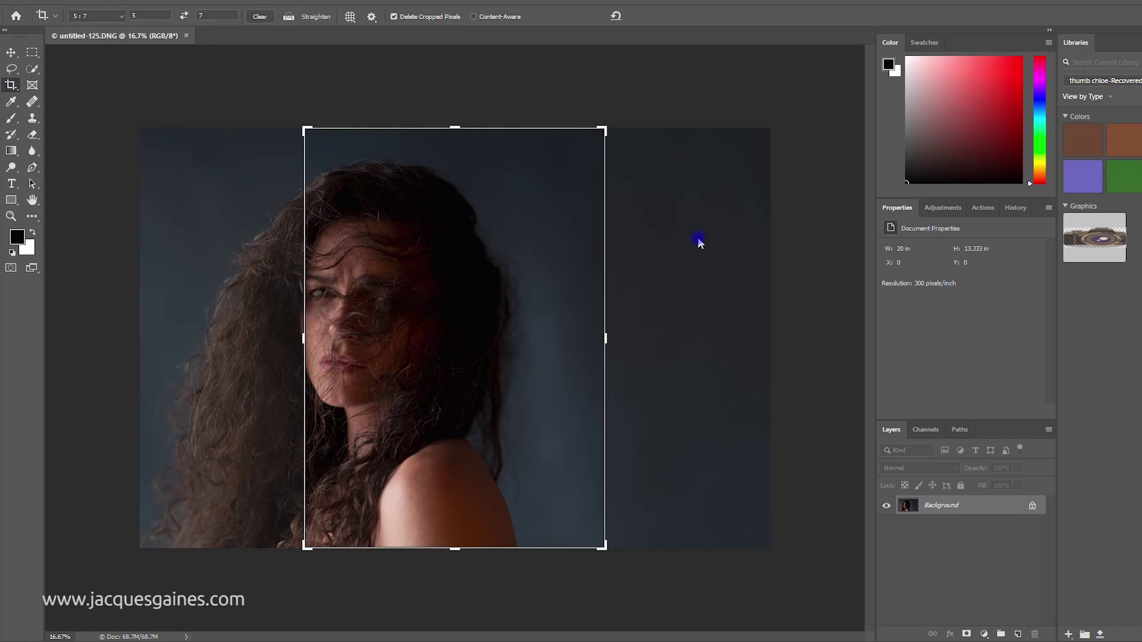
pyautogui.click(110, 14)
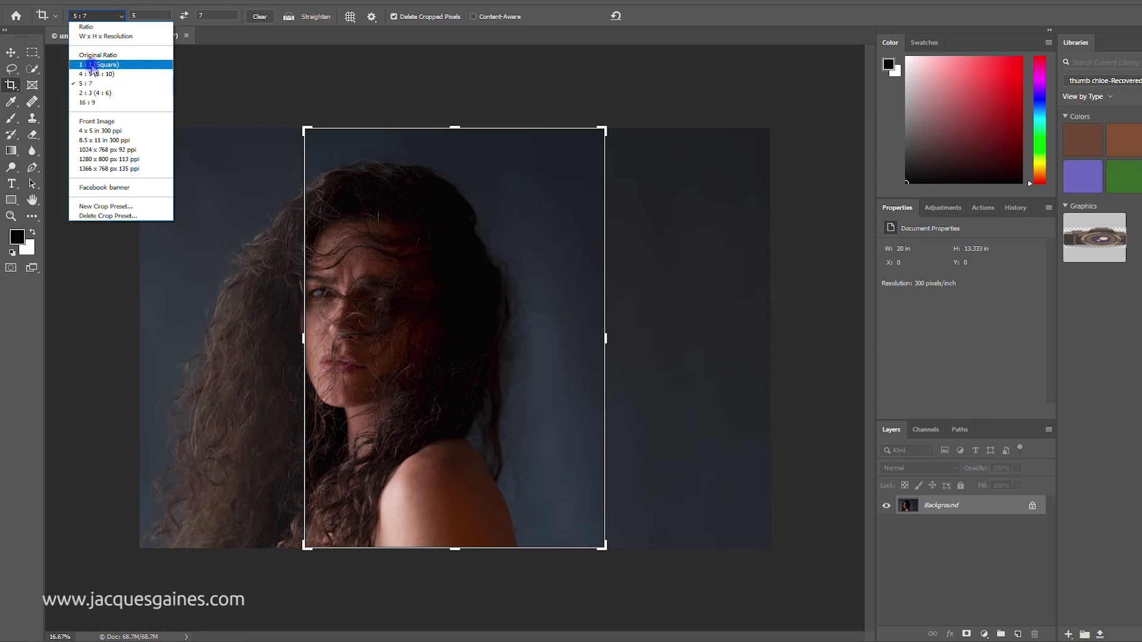
pyautogui.click(95, 73)
pyautogui.moveTo(455, 225); pyautogui.dragTo(551, 214)
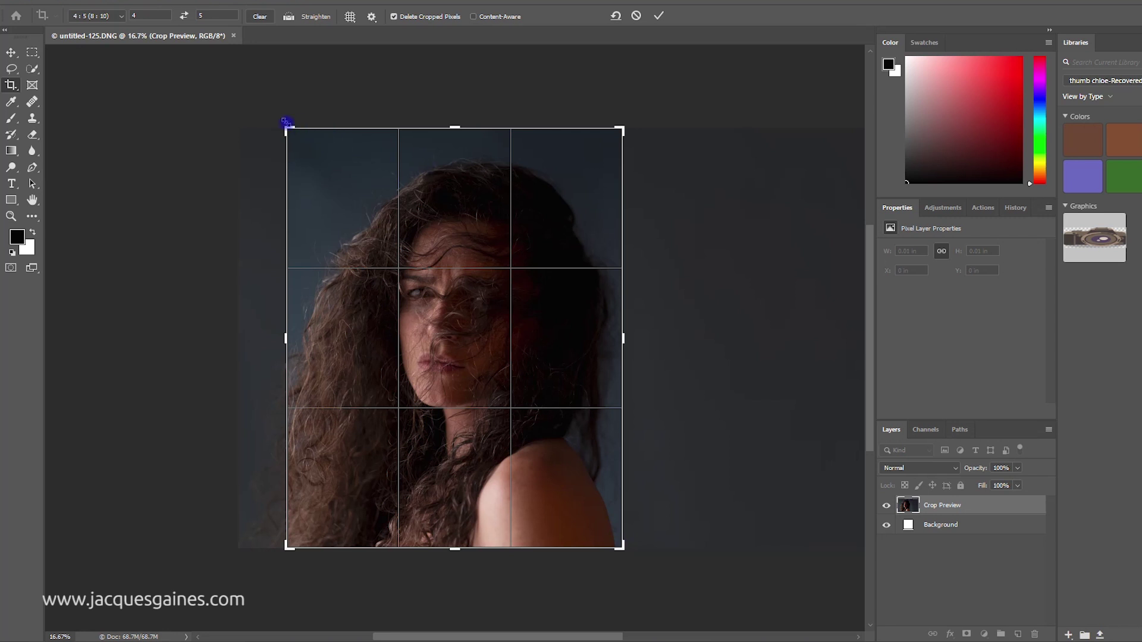
pyautogui.press('x')
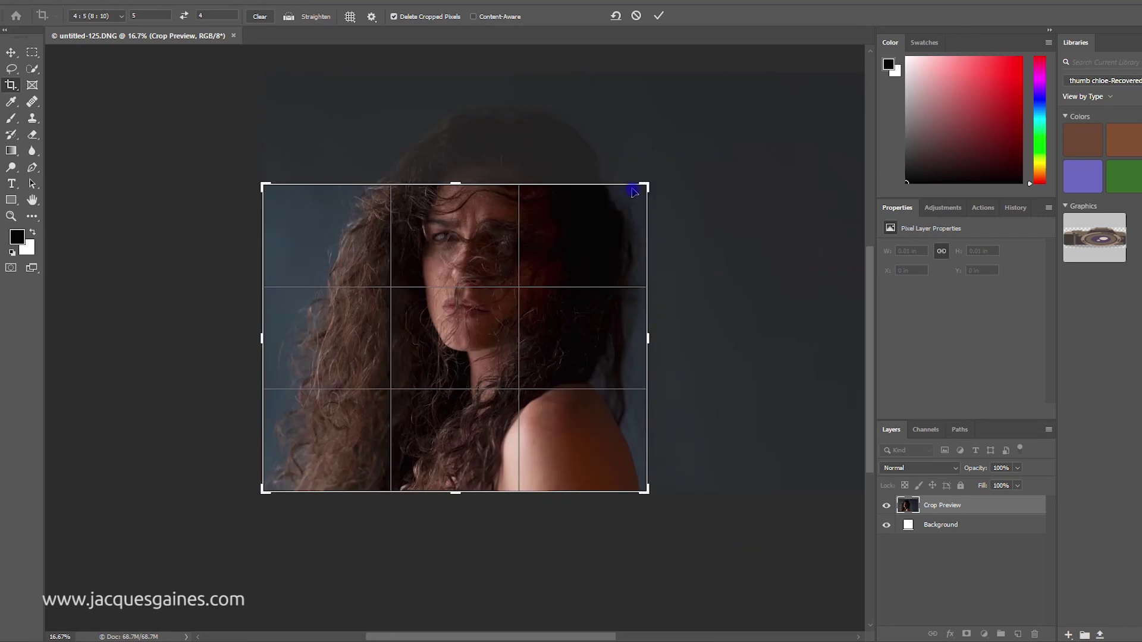
pyautogui.moveTo(642, 186); pyautogui.dragTo(732, 145)
pyautogui.moveTo(463, 236); pyautogui.dragTo(444, 238)
pyautogui.press('Return')
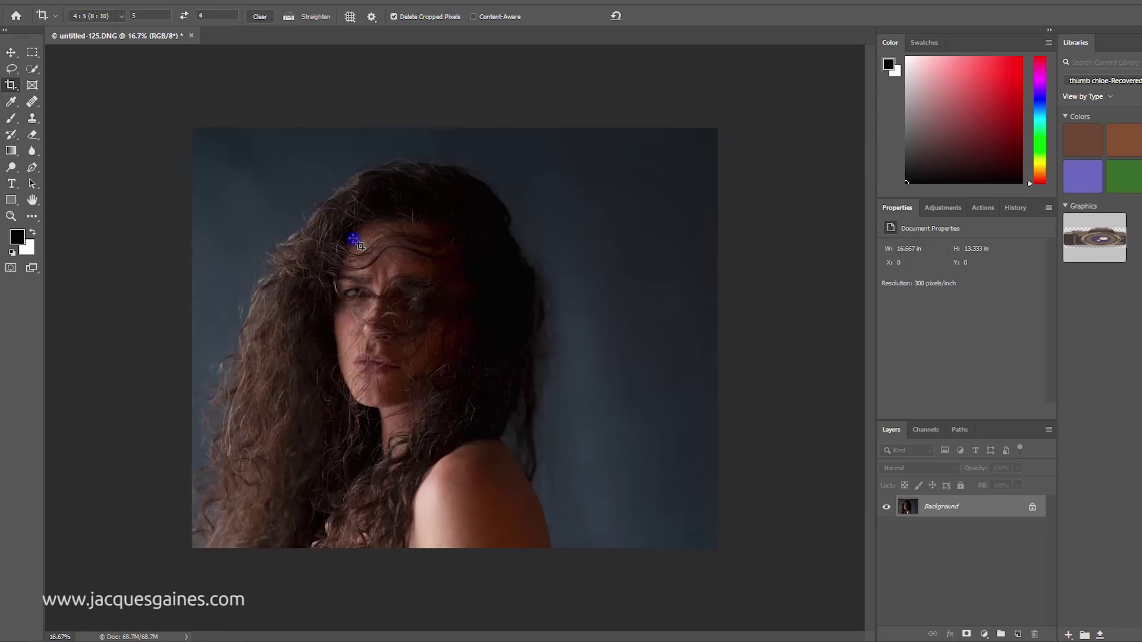
# Duplicate the Background layer and rename the copy "main".
pyautogui.scroll(2, 353, 240)
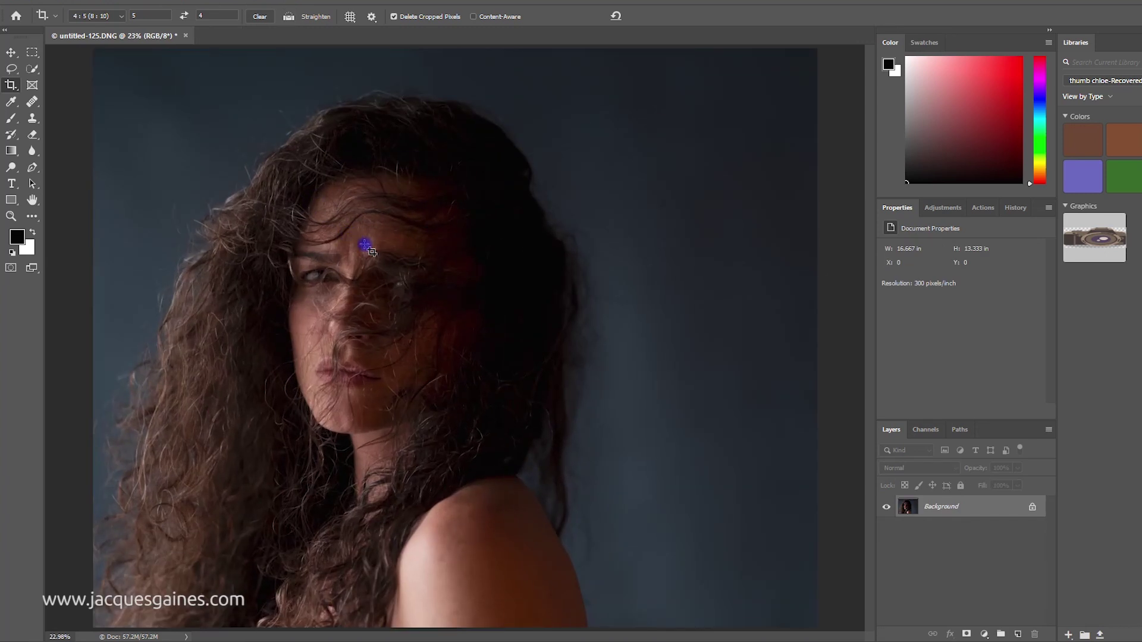
pyautogui.click(937, 509)
pyautogui.hotkey('ctrl', 'j')
pyautogui.doubleClick(936, 507)
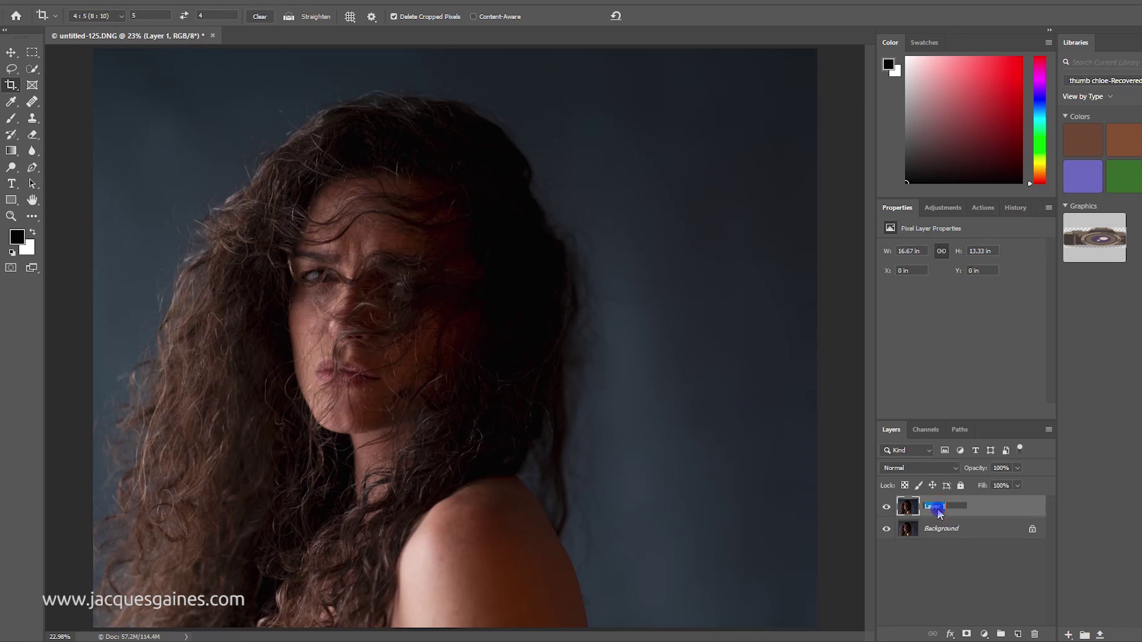
pyautogui.press('Return')
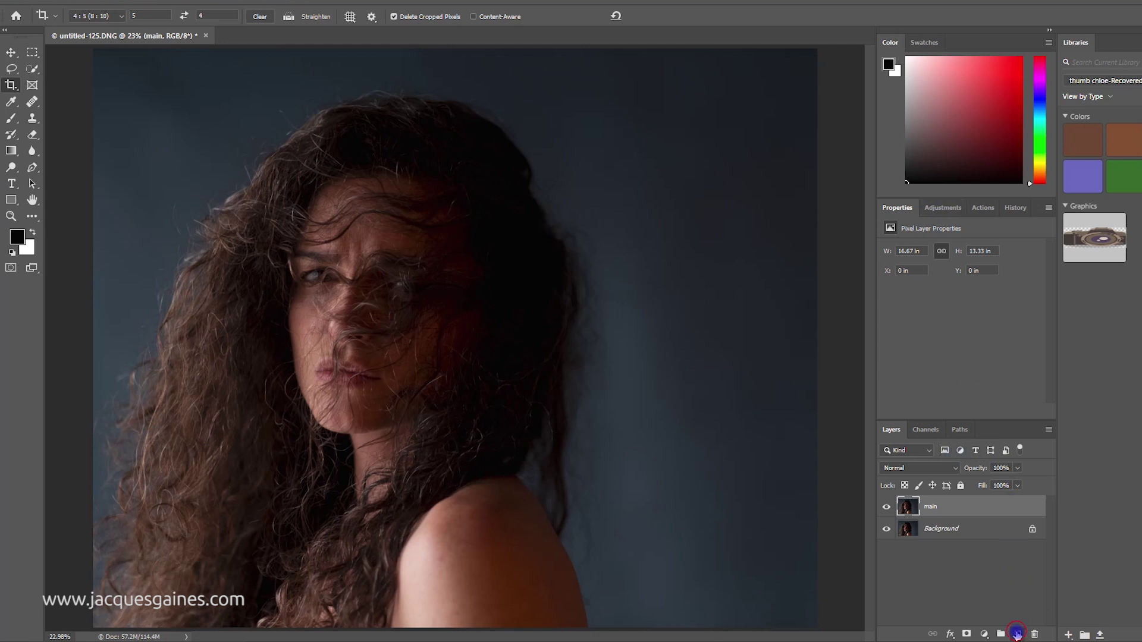
# Add an empty layer above "main" and name it "retouches".
pyautogui.click(1018, 632)
pyautogui.write('retouches')
pyautogui.press('Return')
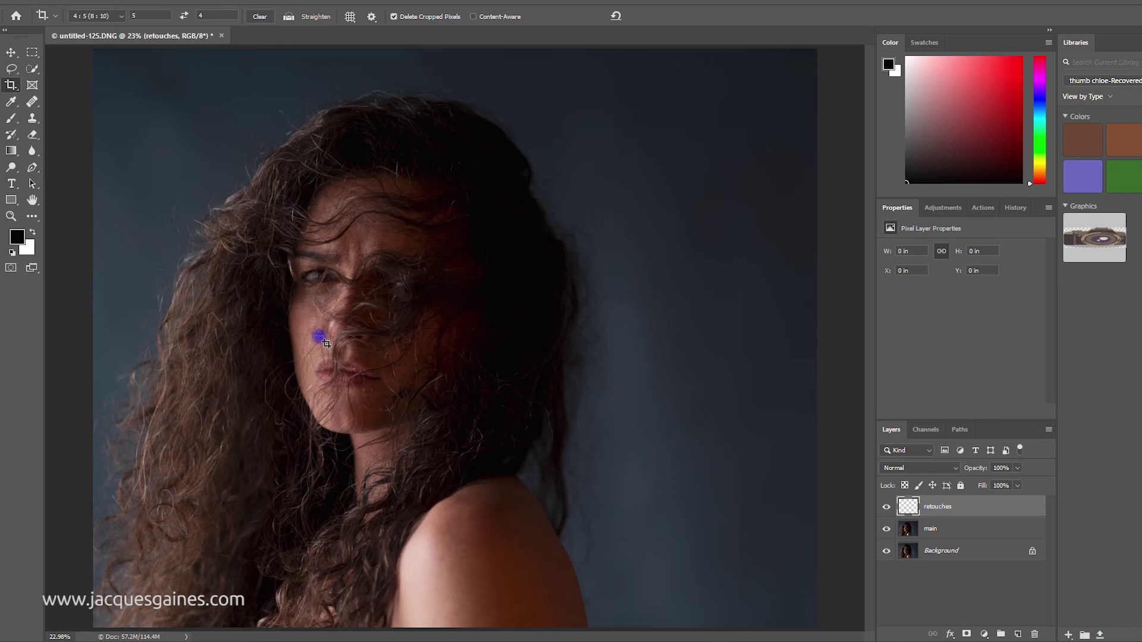
# Examine the stray hairs across the face, neck and shadowed hair at 100%, then the whole portrait fitted to the screen.
pyautogui.press('z')
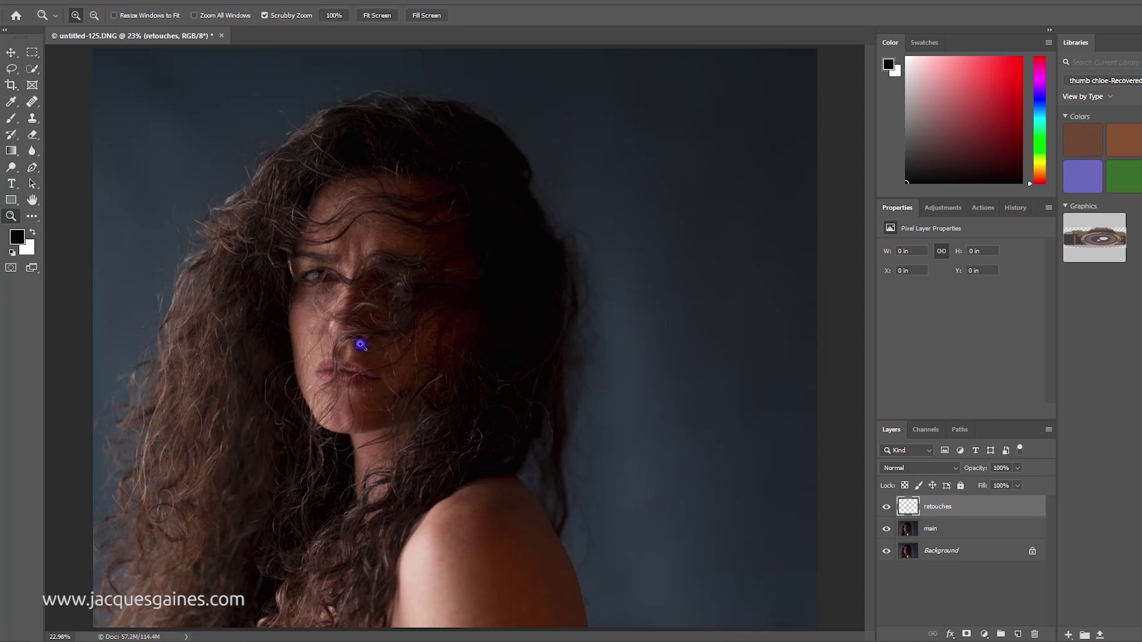
pyautogui.moveTo(278, 341); pyautogui.dragTo(457, 299)
pyautogui.moveTo(446, 244); pyautogui.dragTo(347, 454)
pyautogui.moveTo(360, 328); pyautogui.dragTo(230, 323)
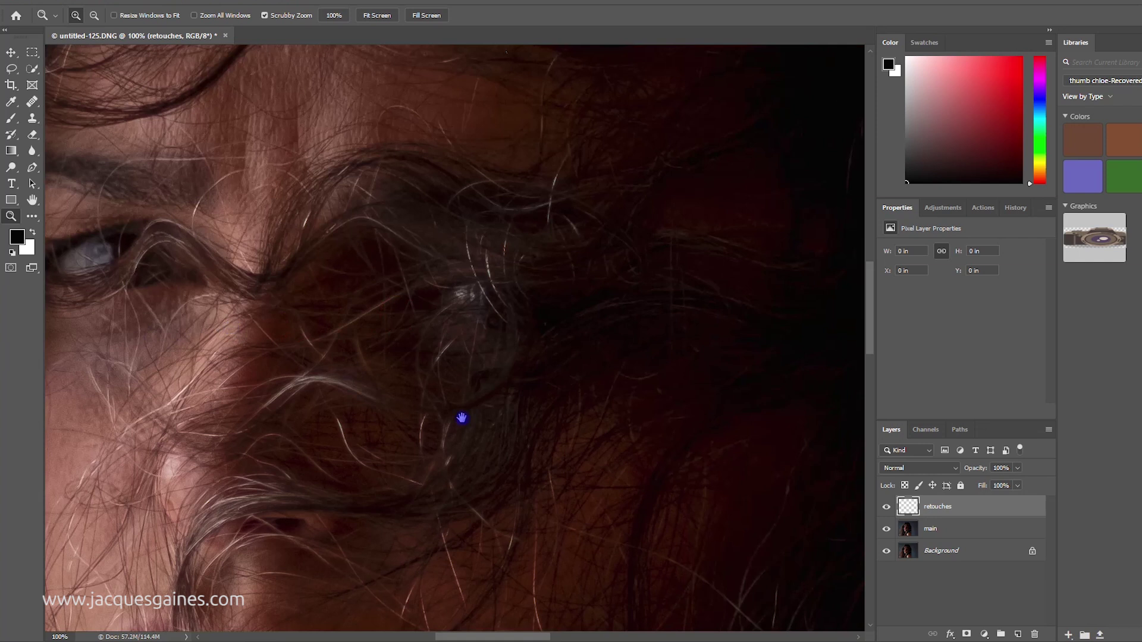
pyautogui.moveTo(411, 403); pyautogui.dragTo(400, 316)
pyautogui.moveTo(432, 531); pyautogui.dragTo(365, 329)
pyautogui.moveTo(304, 452); pyautogui.dragTo(331, 229)
pyautogui.moveTo(655, 408); pyautogui.dragTo(379, 477)
pyautogui.moveTo(334, 230); pyautogui.dragTo(324, 137)
pyautogui.moveTo(675, 576); pyautogui.dragTo(464, 399)
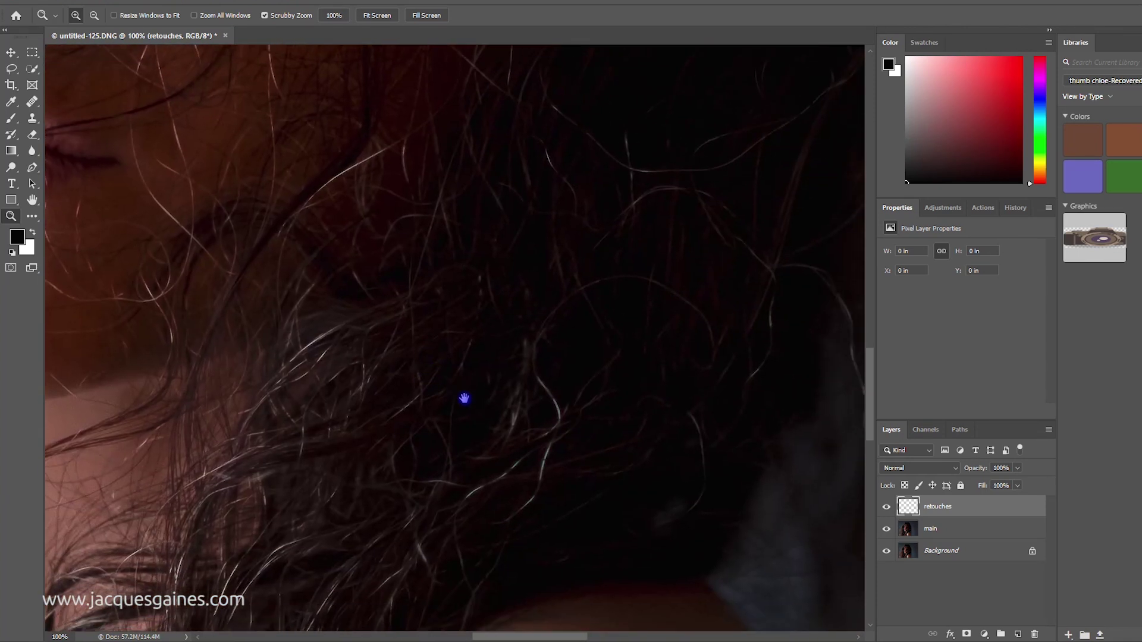
pyautogui.hotkey('ctrl', '0')
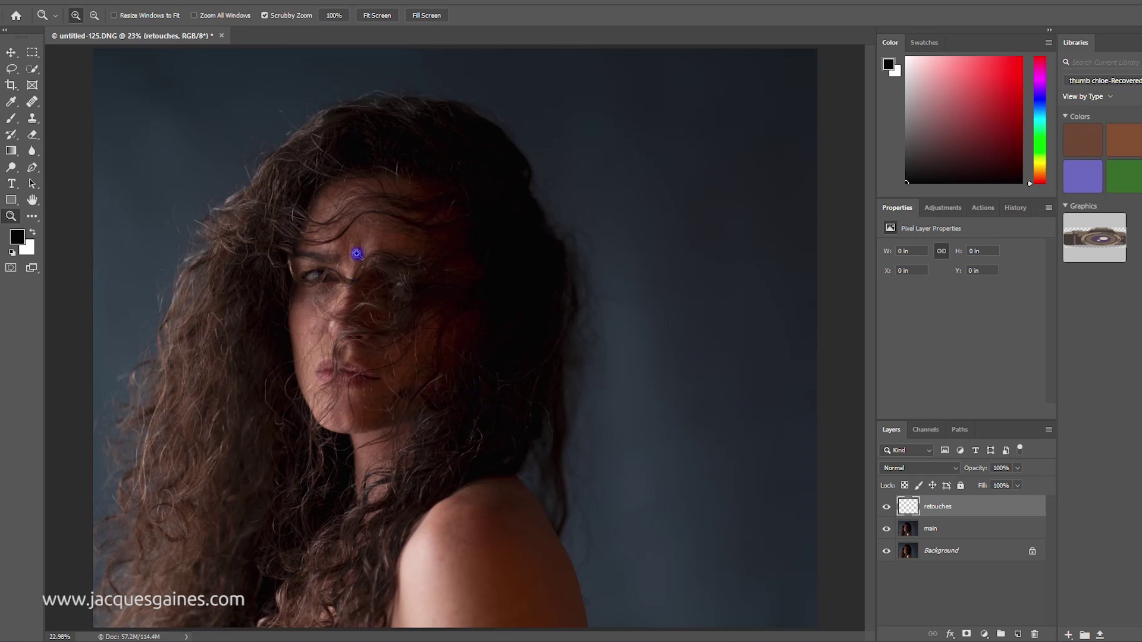
pyautogui.moveTo(337, 327); pyautogui.dragTo(365, 342)
pyautogui.moveTo(179, 317); pyautogui.dragTo(262, 469)
pyautogui.moveTo(341, 356); pyautogui.dragTo(351, 335)
# Add a Curves adjustment layer above "retouches" and darken the image by pulling the curve down from the shadow tones sampled on the face.
pyautogui.click(937, 598)
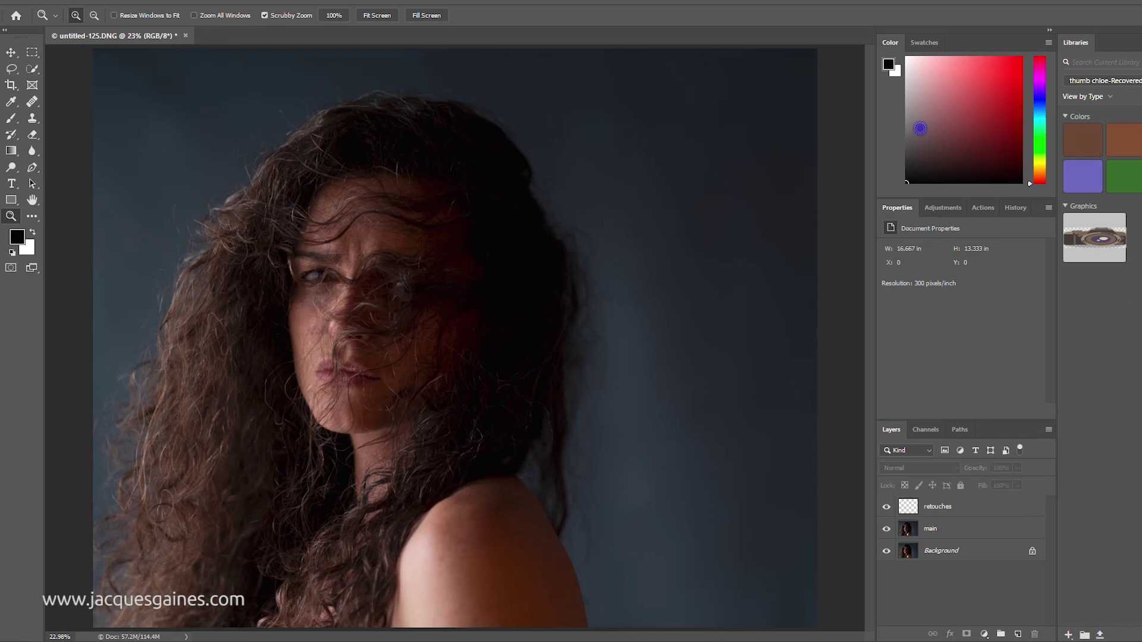
pyautogui.click(934, 210)
pyautogui.click(948, 229)
pyautogui.click(890, 265)
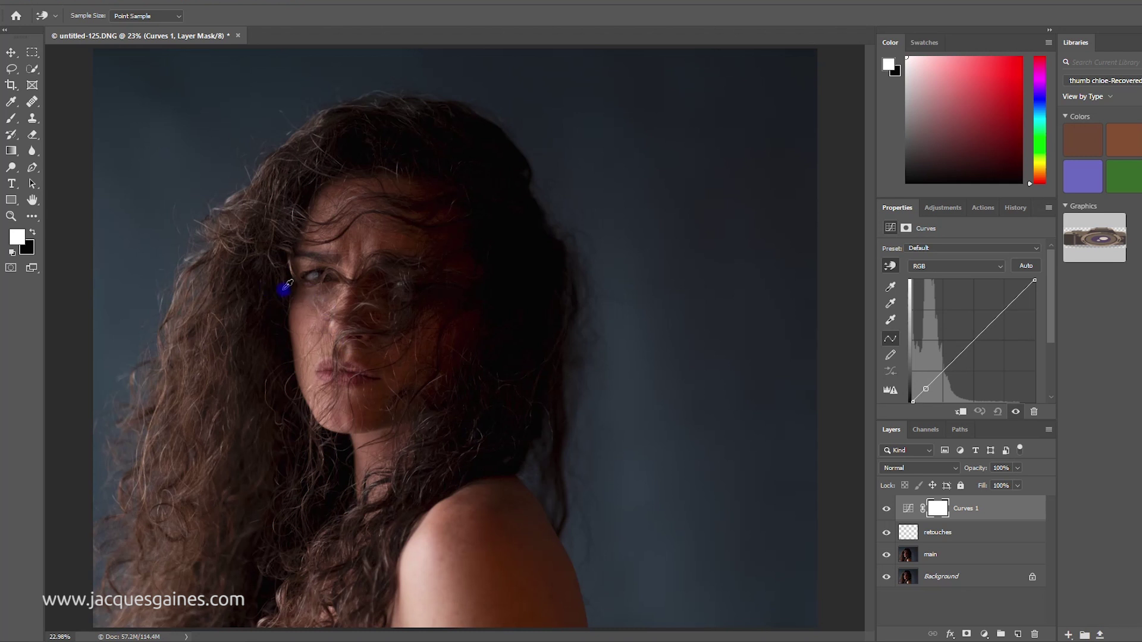
pyautogui.moveTo(278, 288); pyautogui.dragTo(279, 305)
pyautogui.press('z')
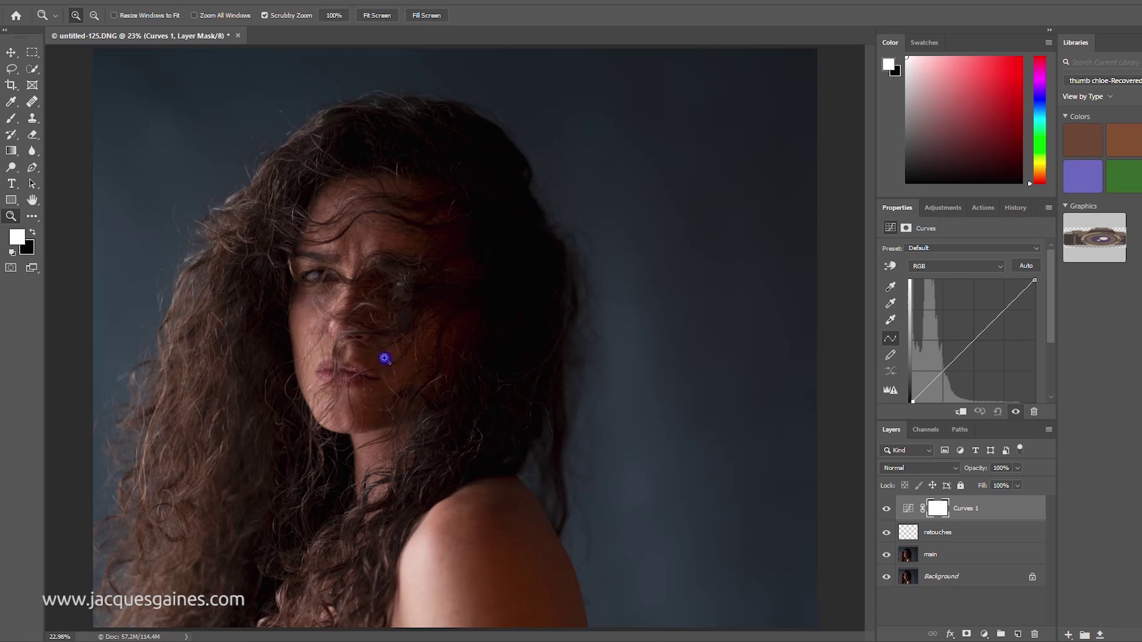
pyautogui.click(889, 266)
pyautogui.moveTo(395, 378); pyautogui.dragTo(402, 390)
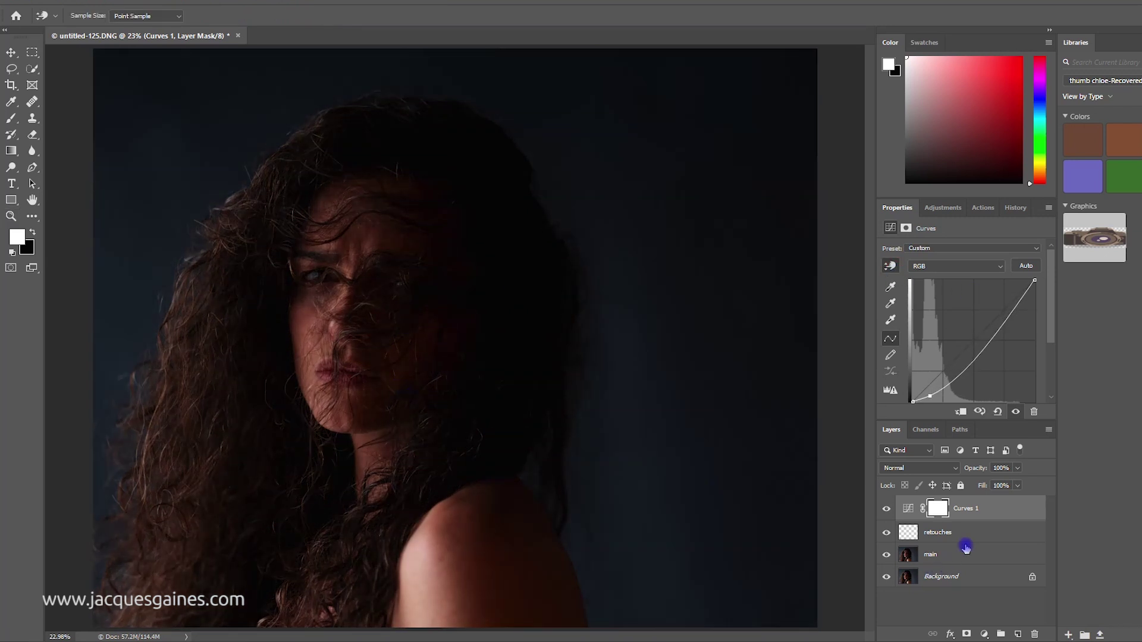
# Rename the darkening Curves layer "burn" and invert its layer mask to black.
pyautogui.doubleClick(962, 509)
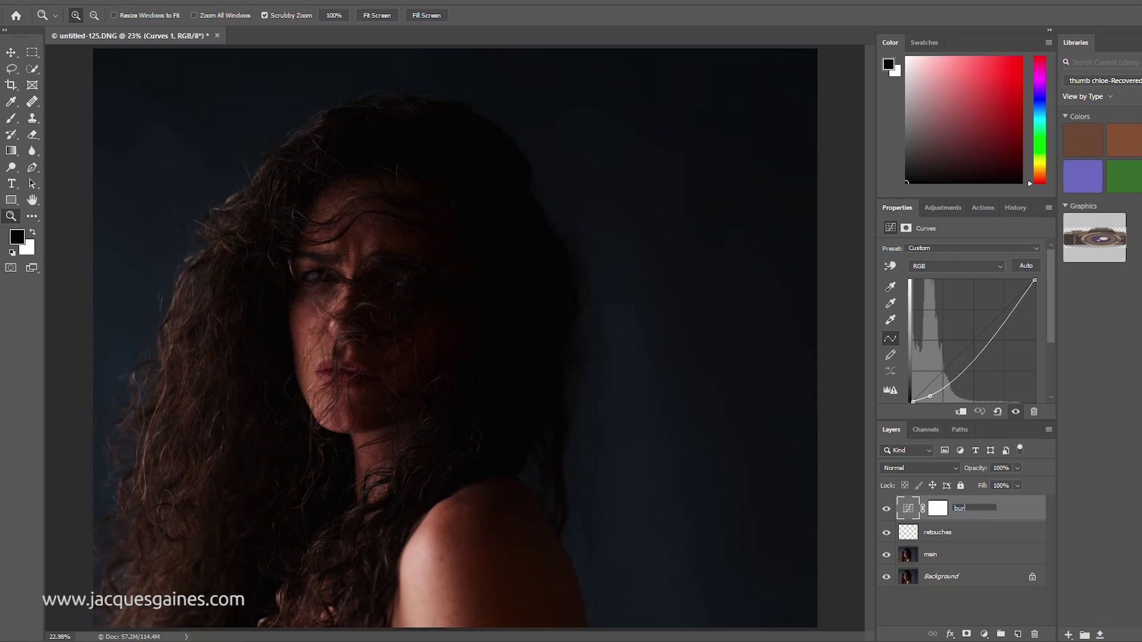
pyautogui.press('Return')
pyautogui.click(937, 508)
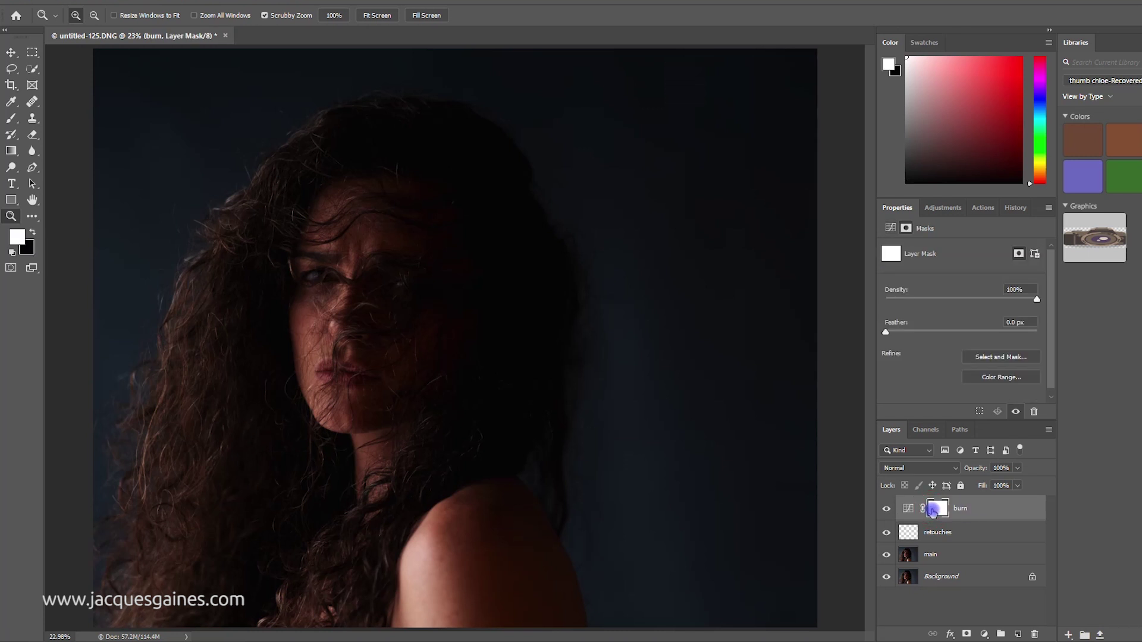
pyautogui.hotkey('ctrl', 'i')
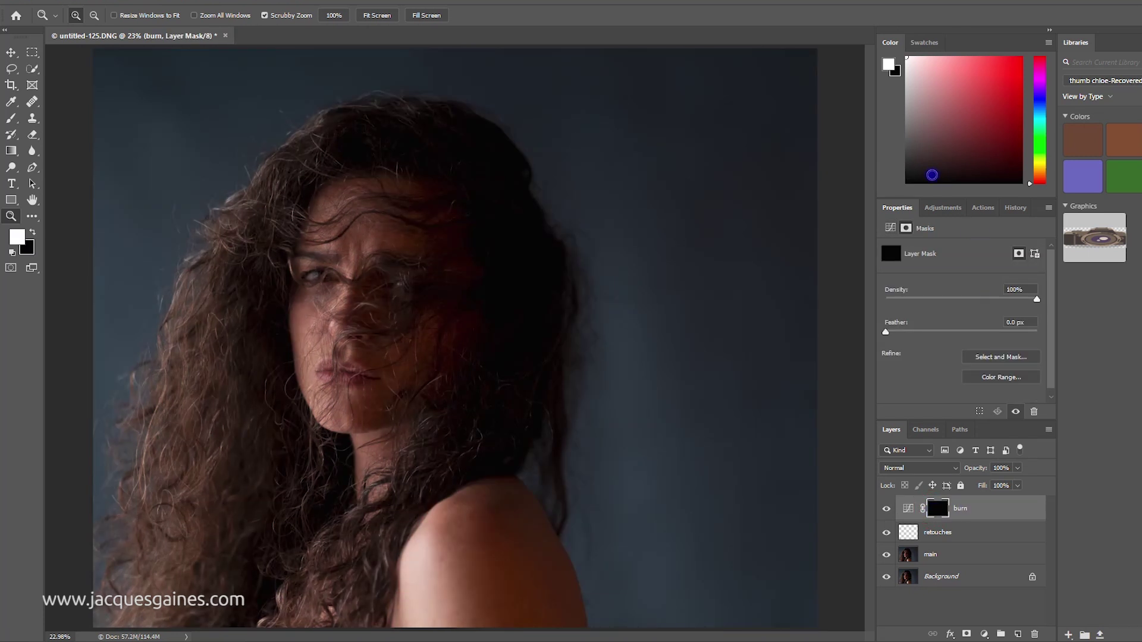
# Add another Curves adjustment layer above "burn" and brighten the image by raising the curve from tones sampled on the forehead.
pyautogui.click(943, 208)
pyautogui.click(942, 229)
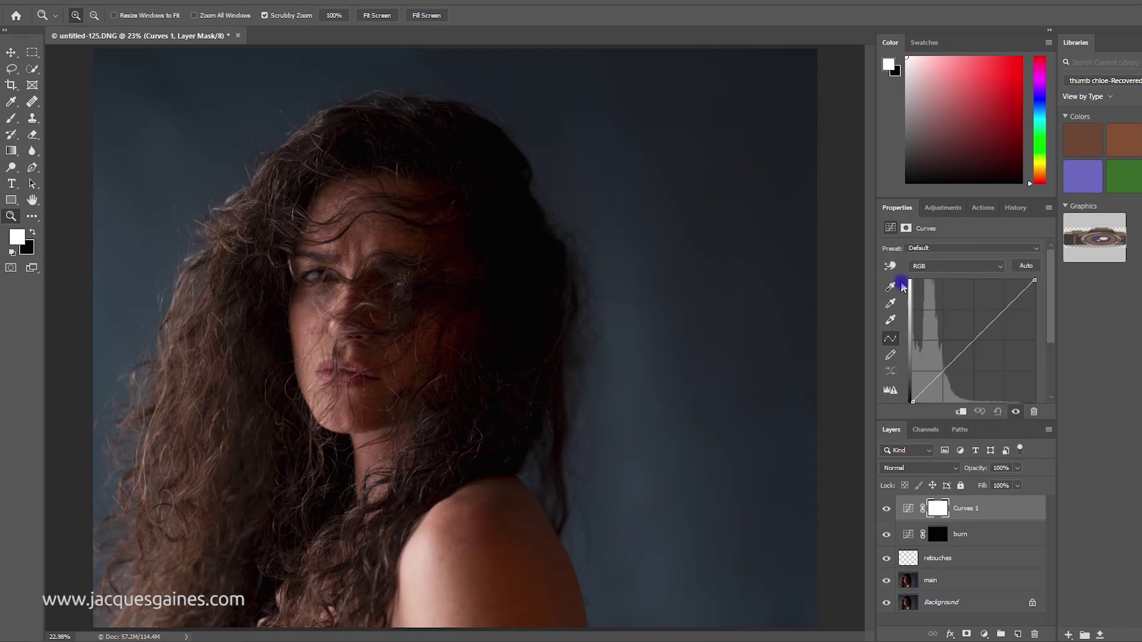
pyautogui.click(890, 266)
pyautogui.moveTo(334, 241); pyautogui.dragTo(330, 217)
pyautogui.press('z')
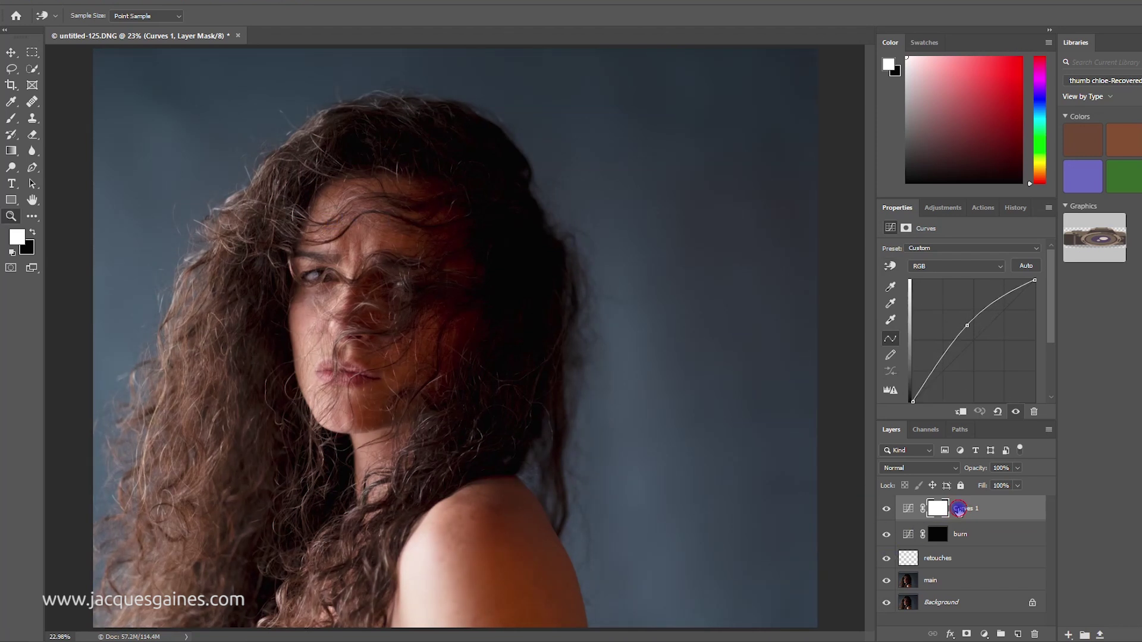
# Rename the brightening Curves layer "dodge" and invert its layer mask to black.
pyautogui.doubleClick(959, 509)
pyautogui.write('dodge')
pyautogui.press('Return')
pyautogui.click(939, 508)
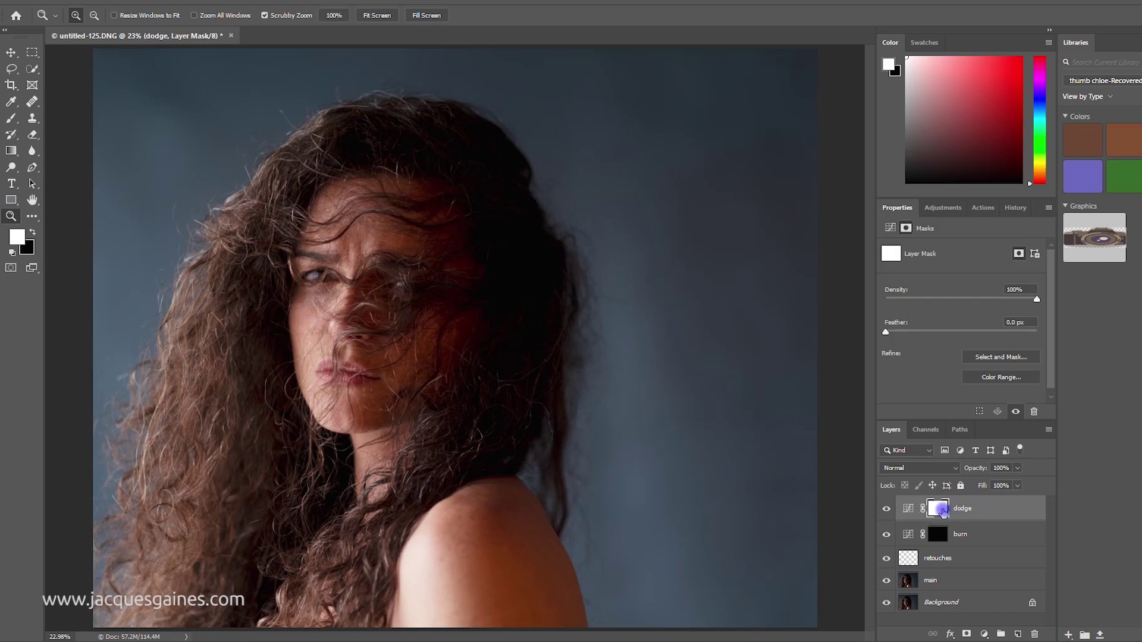
pyautogui.hotkey('ctrl', 'i')
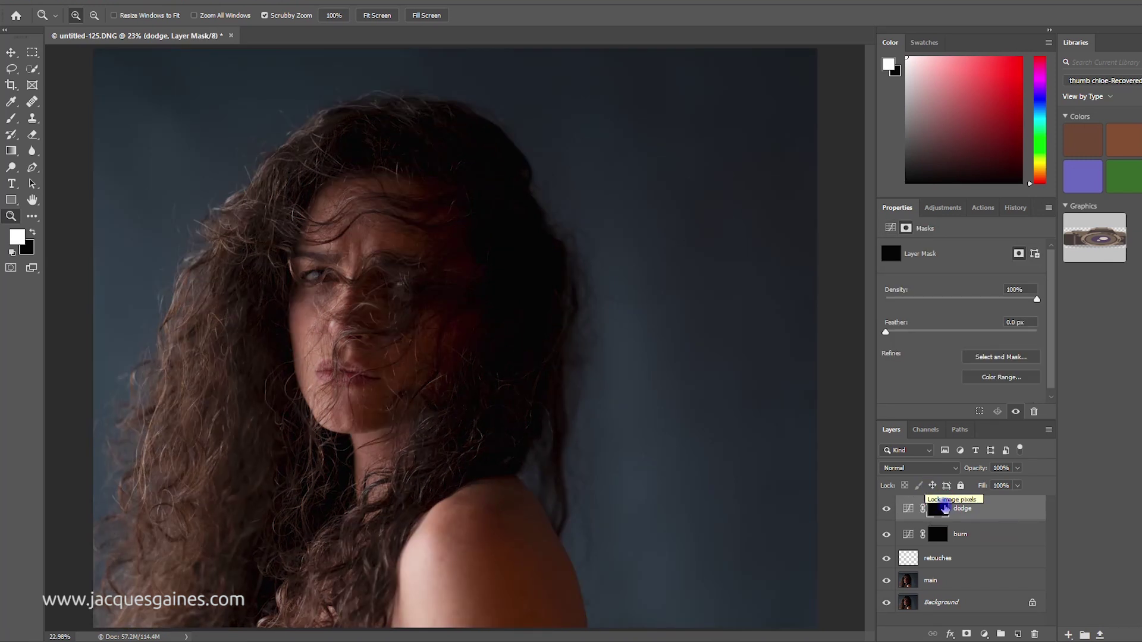
# Paint white on the dodge mask over the long lit hair with a 900 brush, then over the face and chest-side hair at size 700.
pyautogui.click(9, 121)
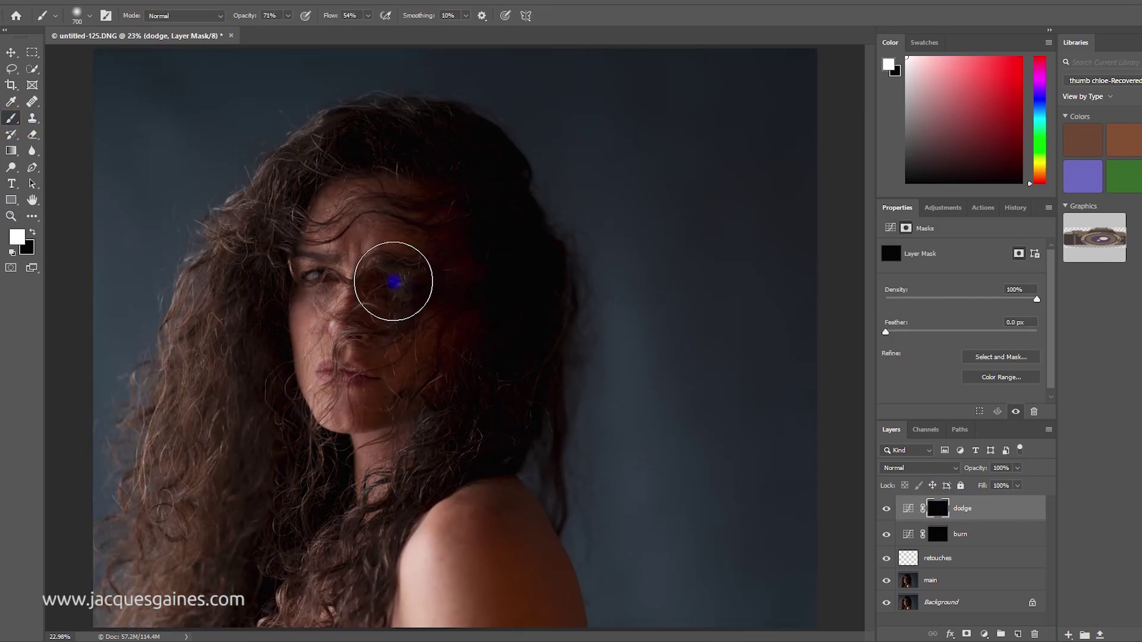
pyautogui.moveTo(209, 314)
pyautogui.mouseDown()
pyautogui.moveTo(233, 334)
pyautogui.moveTo(203, 367)
pyautogui.moveTo(207, 354)
pyautogui.moveTo(196, 388)
pyautogui.moveTo(196, 504)
pyautogui.moveTo(190, 527)
pyautogui.mouseUp()
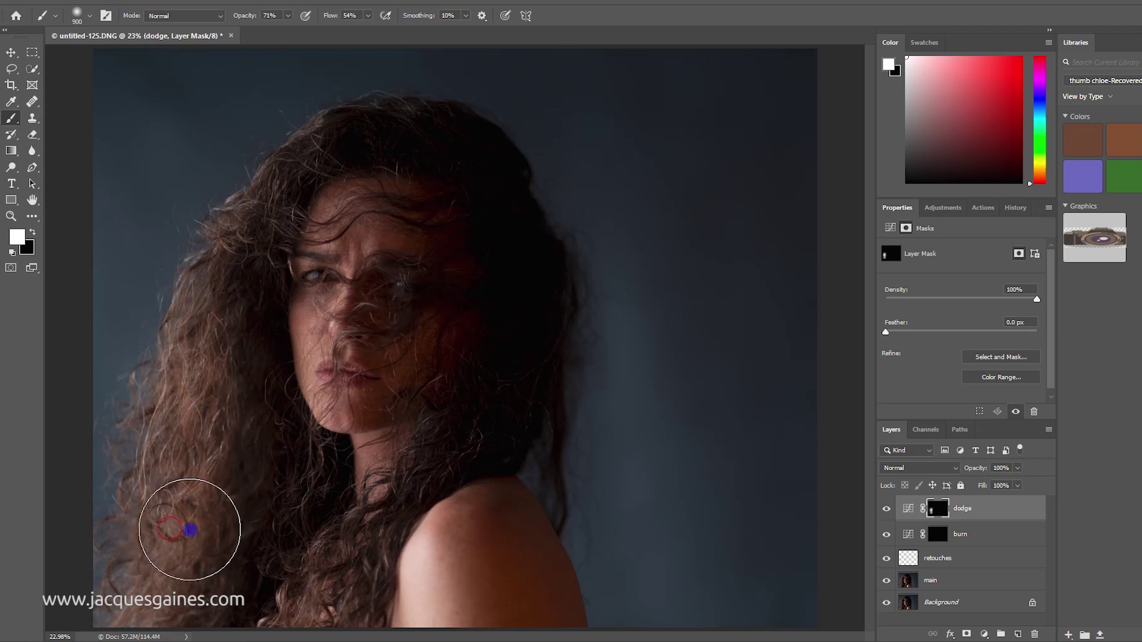
pyautogui.press('[')
pyautogui.press('[')
pyautogui.moveTo(327, 186)
pyautogui.mouseDown()
pyautogui.moveTo(290, 208)
pyautogui.moveTo(335, 156)
pyautogui.moveTo(389, 139)
pyautogui.moveTo(420, 144)
pyautogui.moveTo(436, 203)
pyautogui.moveTo(492, 289)
pyautogui.moveTo(488, 396)
pyautogui.moveTo(370, 541)
pyautogui.mouseUp()
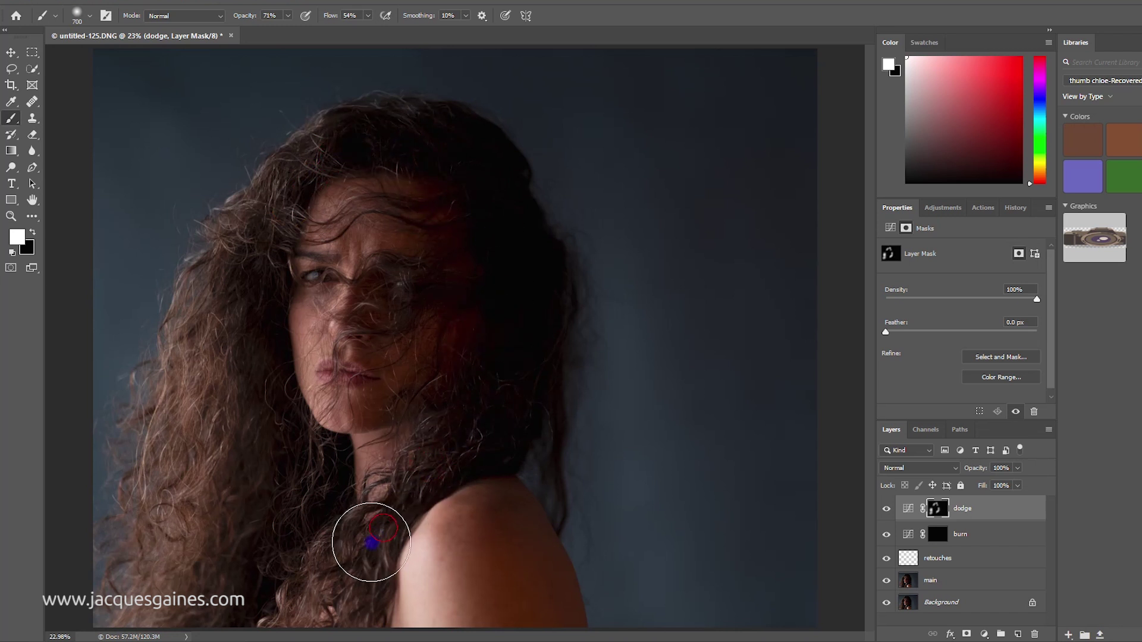
# Paint white on the burn mask with a larger brush over the shaded eye area and the hair at the top of the head.
pyautogui.click(939, 534)
pyautogui.press(']')
pyautogui.press(']')
pyautogui.moveTo(416, 288); pyautogui.dragTo(441, 270)
pyautogui.click(357, 139)
# Set the brush to 37% opacity and 40% flow and paint white on the burn mask over the shadowed hair and face, reducing the brush to size 300.
pyautogui.press('[')
pyautogui.click(288, 15)
pyautogui.moveTo(284, 30); pyautogui.dragTo(267, 29)
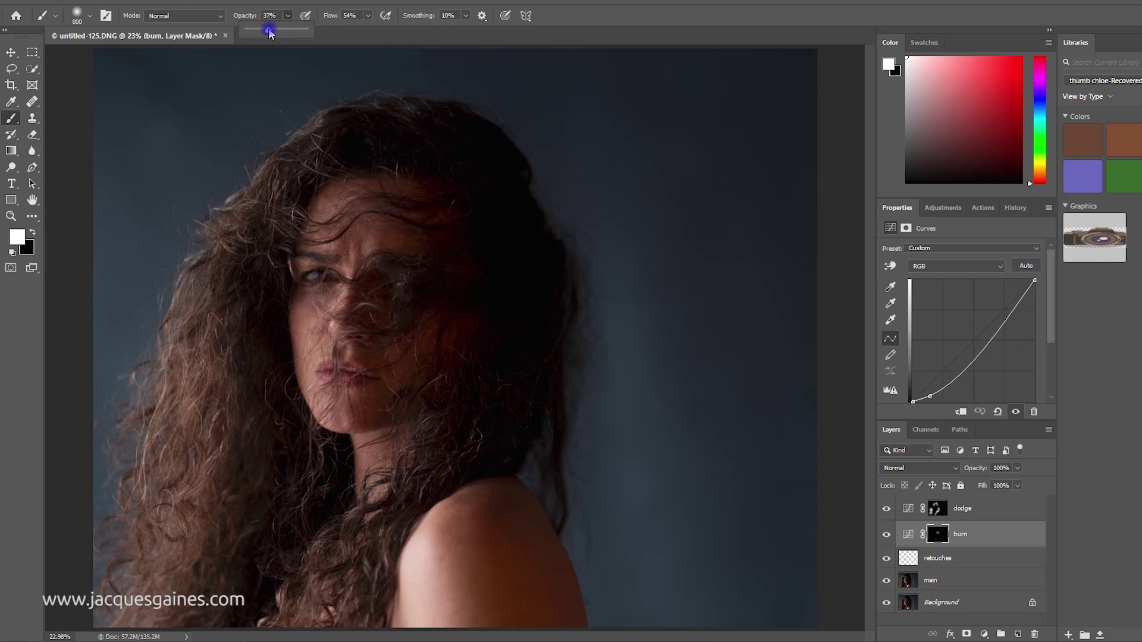
pyautogui.moveTo(367, 15); pyautogui.dragTo(359, 30)
pyautogui.moveTo(359, 517)
pyautogui.mouseDown()
pyautogui.moveTo(434, 452)
pyautogui.moveTo(358, 498)
pyautogui.moveTo(332, 530)
pyautogui.moveTo(302, 464)
pyautogui.moveTo(305, 511)
pyautogui.moveTo(283, 349)
pyautogui.moveTo(276, 406)
pyautogui.moveTo(285, 280)
pyautogui.moveTo(331, 235)
pyautogui.moveTo(320, 235)
pyautogui.moveTo(425, 204)
pyautogui.mouseUp()
pyautogui.press('[')
pyautogui.press('[')
pyautogui.press('[')
pyautogui.press('[')
pyautogui.press('[')
pyautogui.press('[')
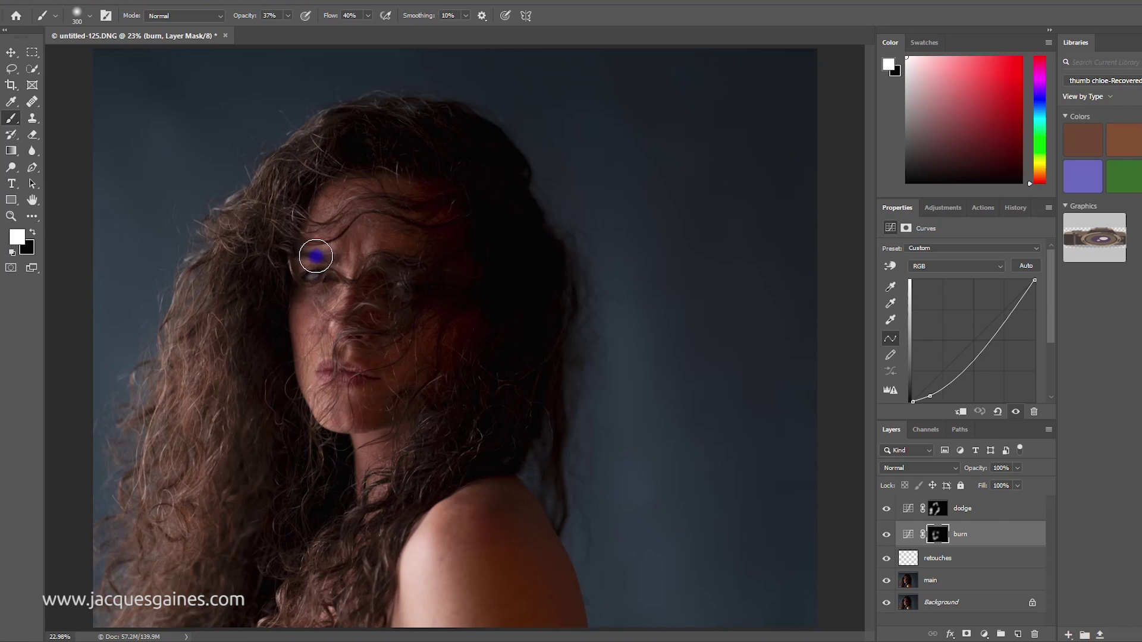
pyautogui.press(']')
pyautogui.press(']')
pyautogui.press(']')
pyautogui.press(']')
# Paint white on the dodge layer's mask over the lips with a 300 brush.
pyautogui.click(946, 515)
pyautogui.press('[')
pyautogui.press('[')
pyautogui.press('[')
pyautogui.press('[')
pyautogui.press('[')
pyautogui.moveTo(336, 383)
pyautogui.mouseDown()
pyautogui.moveTo(326, 374)
pyautogui.moveTo(349, 375)
pyautogui.moveTo(318, 377)
pyautogui.mouseUp()
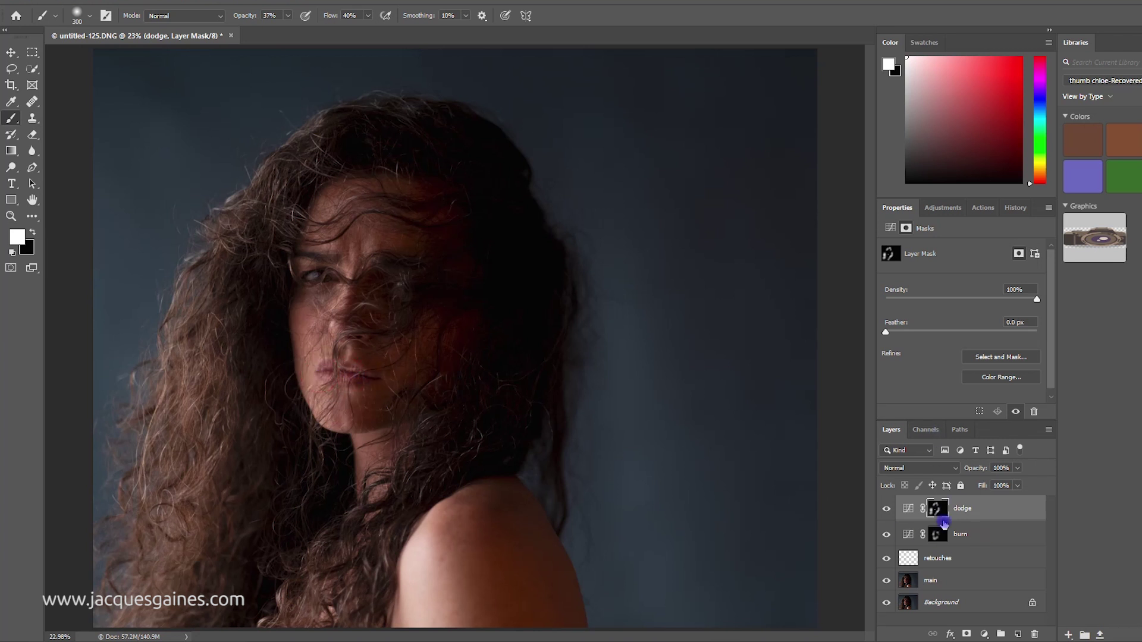
# Paint white on the burn layer's mask with a 600 brush over the dark hair above the shoulder and the hair on the chest.
pyautogui.click(938, 535)
pyautogui.press(']')
pyautogui.press(']')
pyautogui.press(']')
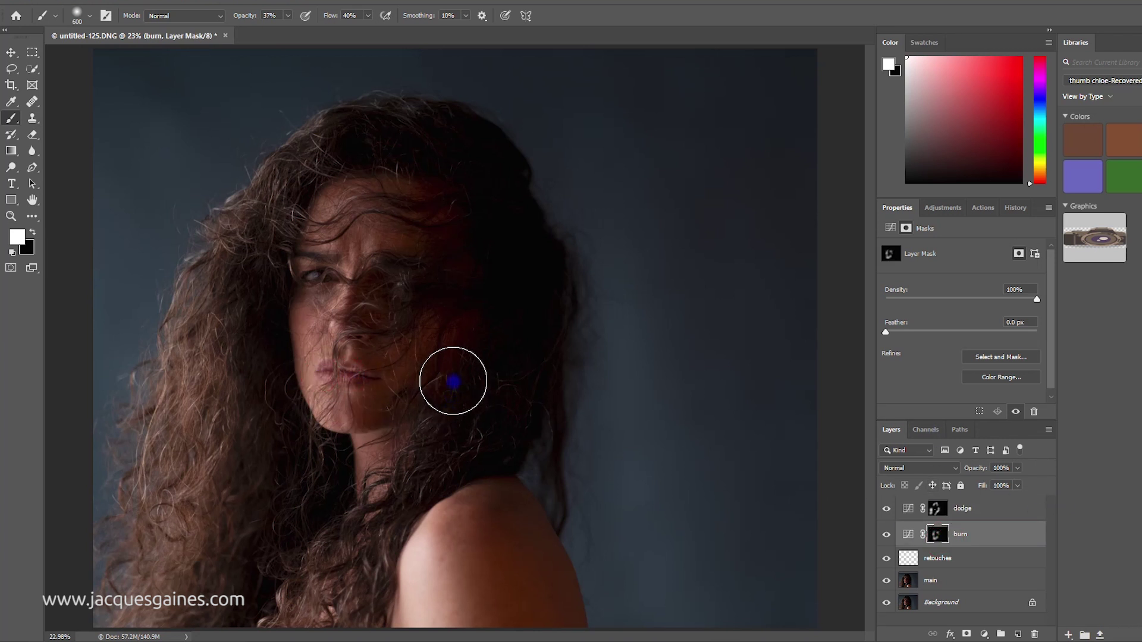
pyautogui.moveTo(471, 446)
pyautogui.mouseDown()
pyautogui.moveTo(510, 454)
pyautogui.moveTo(525, 471)
pyautogui.mouseUp()
pyautogui.moveTo(339, 528); pyautogui.dragTo(349, 553)
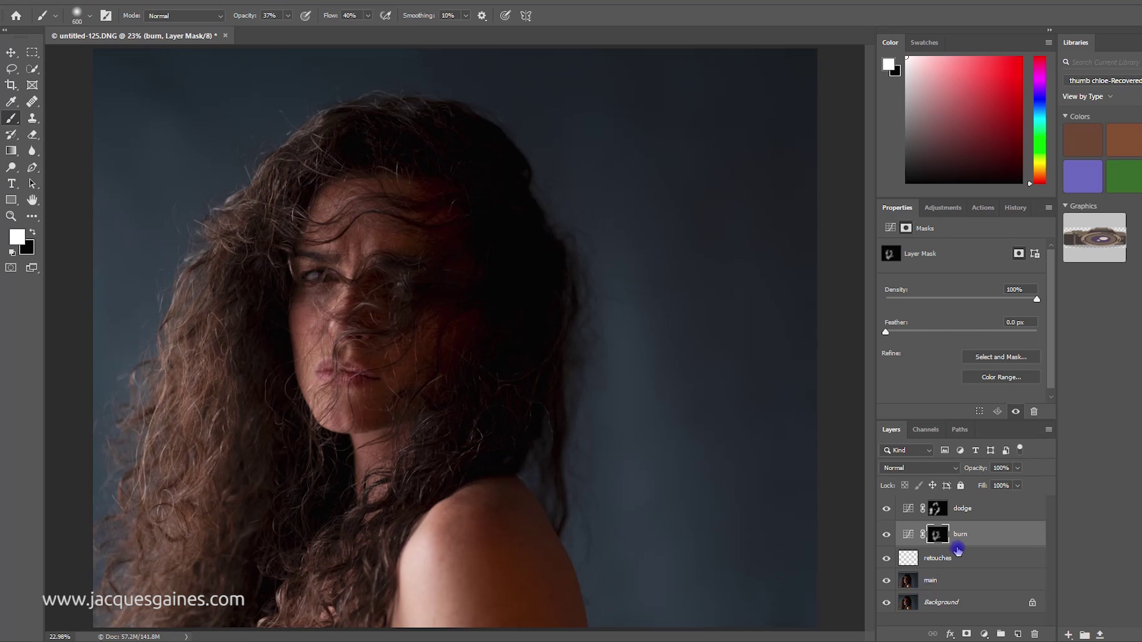
# Group the dodge and burn layers and name the group "dodge n burn".
pyautogui.click(966, 509)
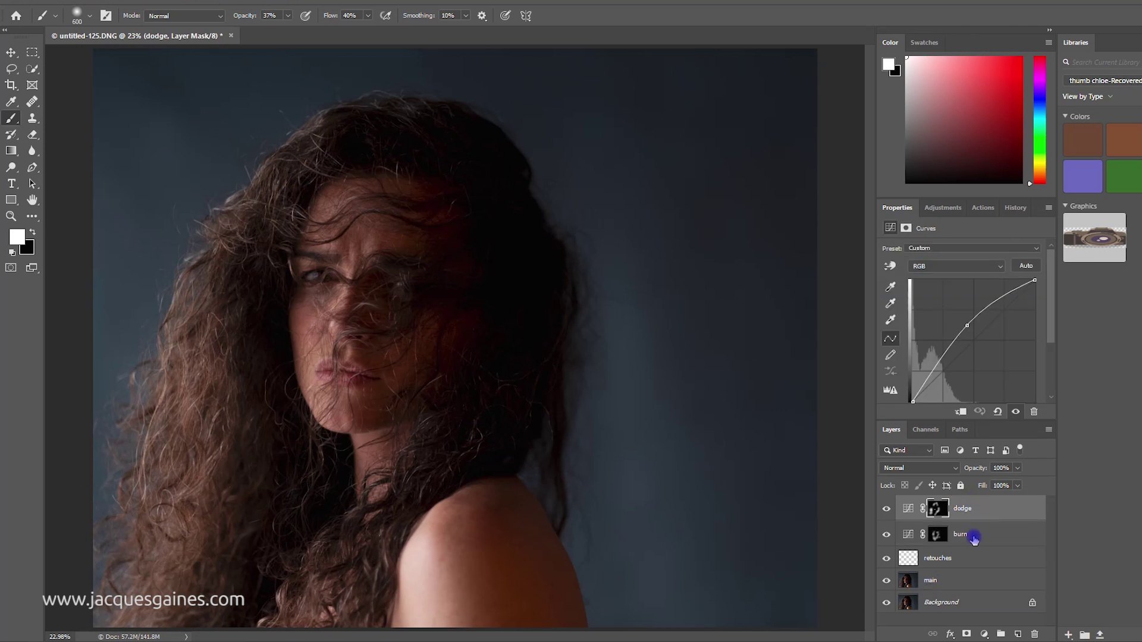
pyautogui.keyDown('shift'); pyautogui.click(973, 534); pyautogui.keyUp('shift')
pyautogui.press('x')
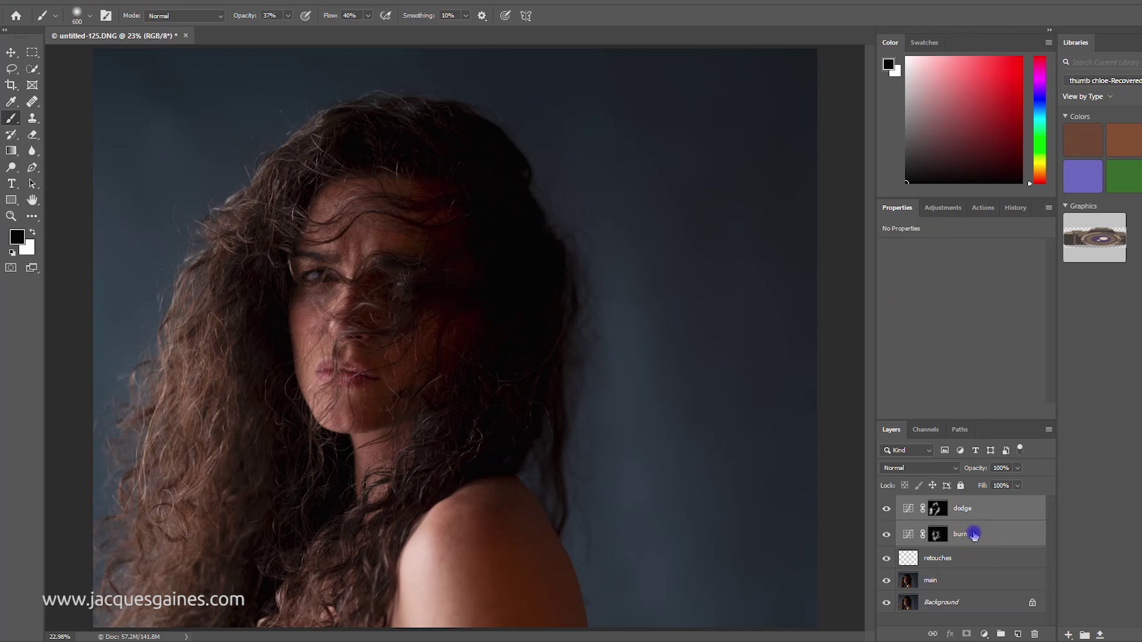
pyautogui.hotkey('ctrl', 'g')
pyautogui.doubleClick(934, 503)
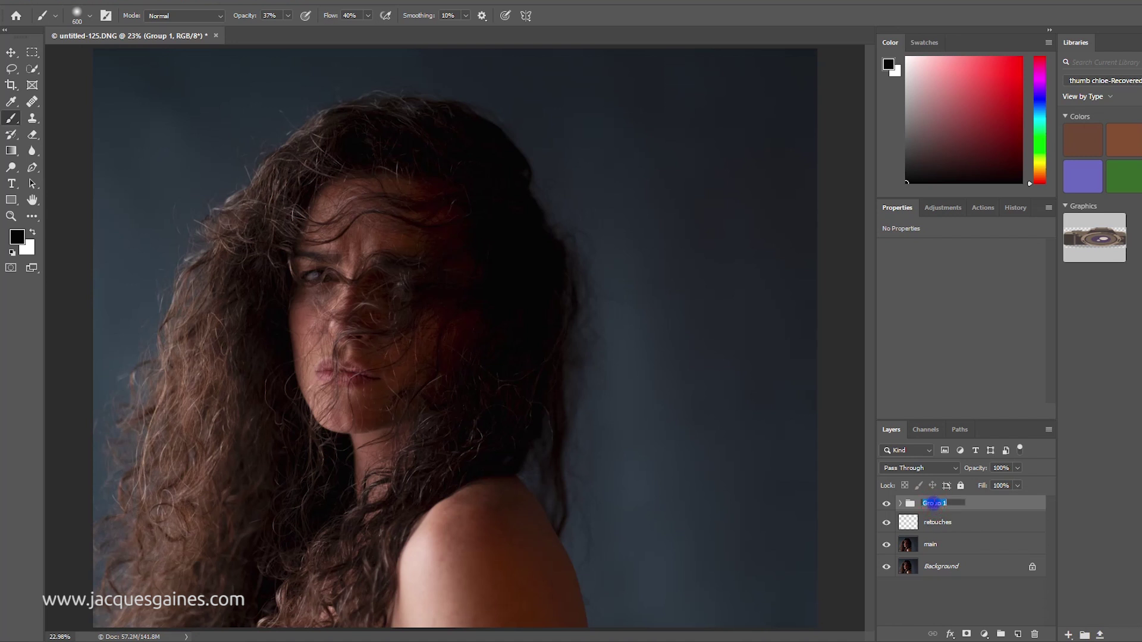
pyautogui.write('dodge n burn')
pyautogui.press('Return')
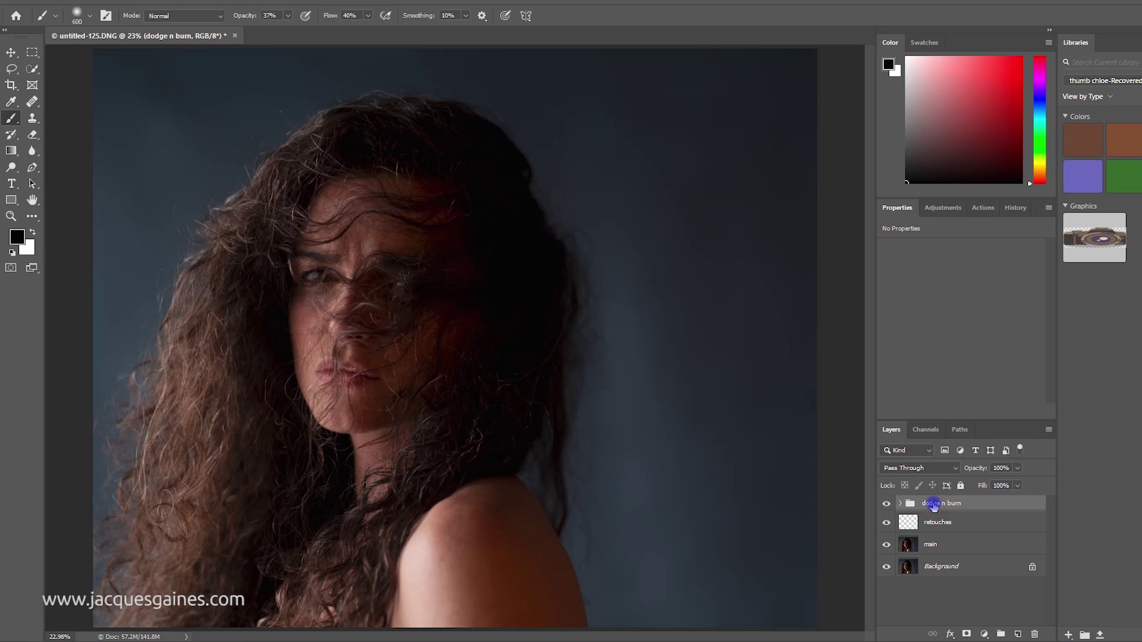
# Stamp all visible layers into a new layer above the "dodge n burn" group and name it "new main for luminar".
pyautogui.click(969, 595)
pyautogui.click(941, 505)
pyautogui.hotkey('ctrl', 'shift', 'alt', 'e')
pyautogui.doubleClick(938, 505)
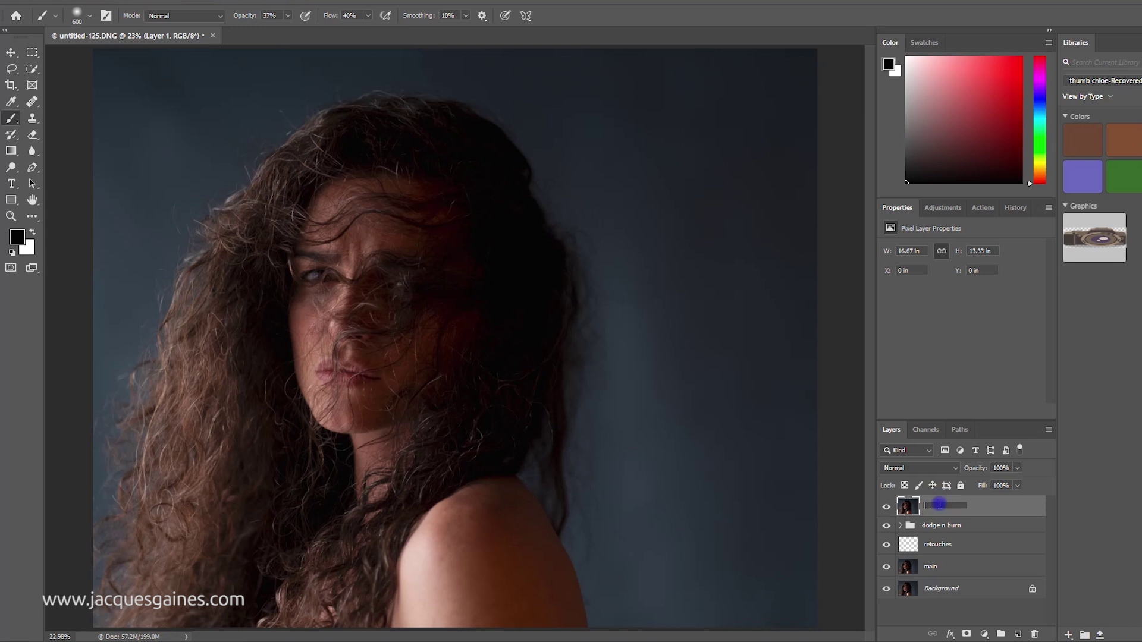
pyautogui.write('new main for luminar')
pyautogui.press('Return')
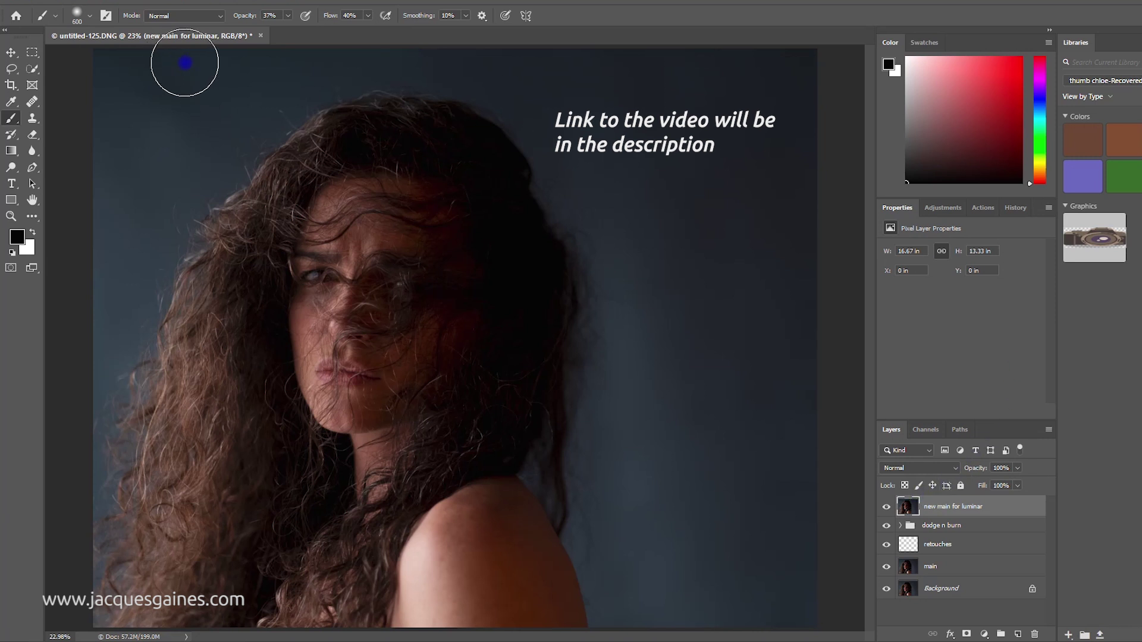
# Open the "new main for luminar" layer in the Luminar 2018 filter from Skylum Software.
pyautogui.click(185, 1)
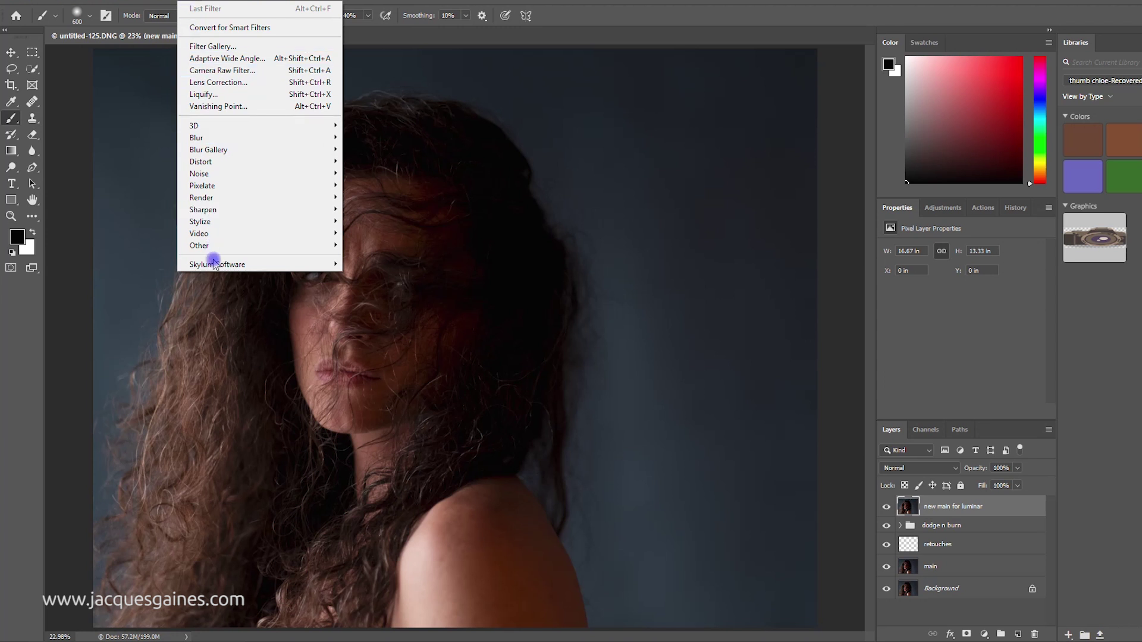
pyautogui.moveTo(217, 269)
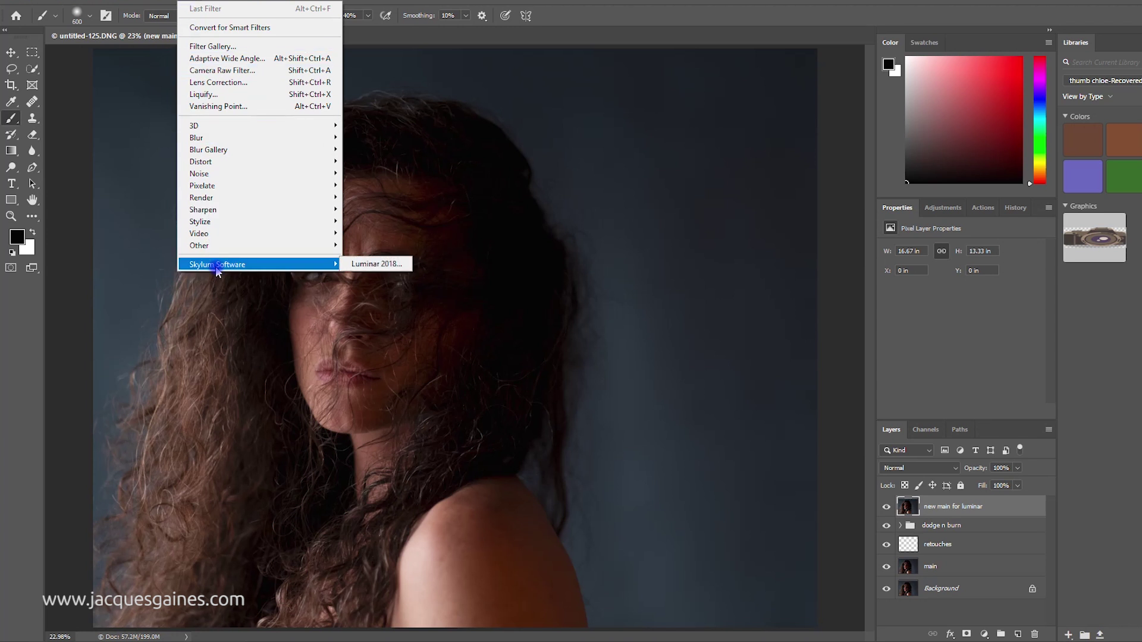
pyautogui.click(375, 264)
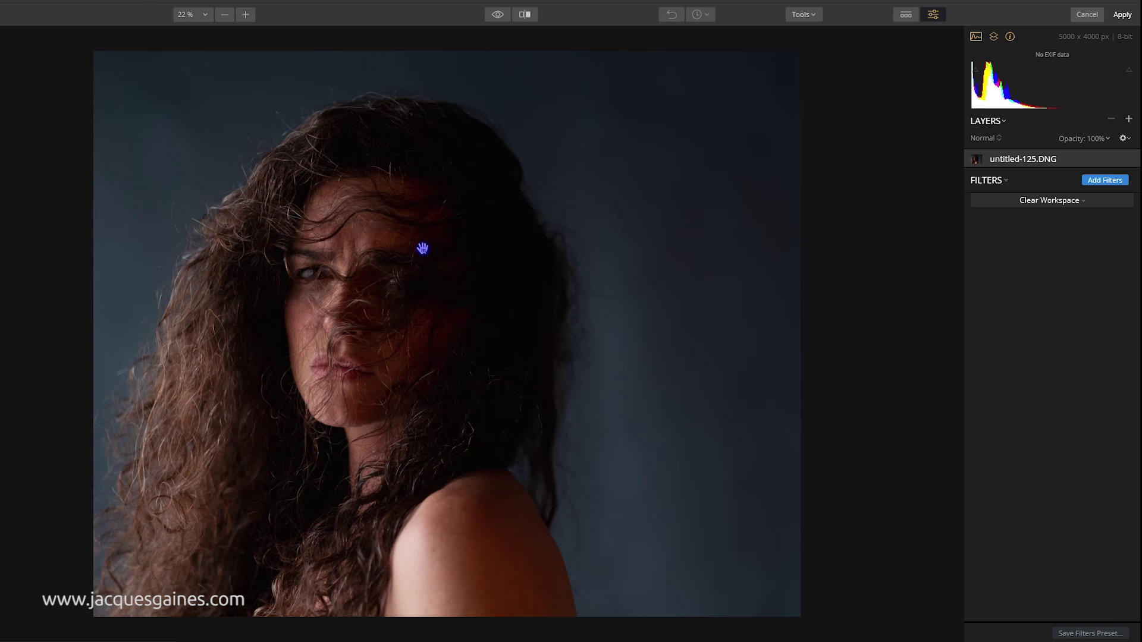
# Add the LUT Mapping filter from the professional group of the filters catalog.
pyautogui.click(1097, 182)
pyautogui.scroll(-2, 923, 293)
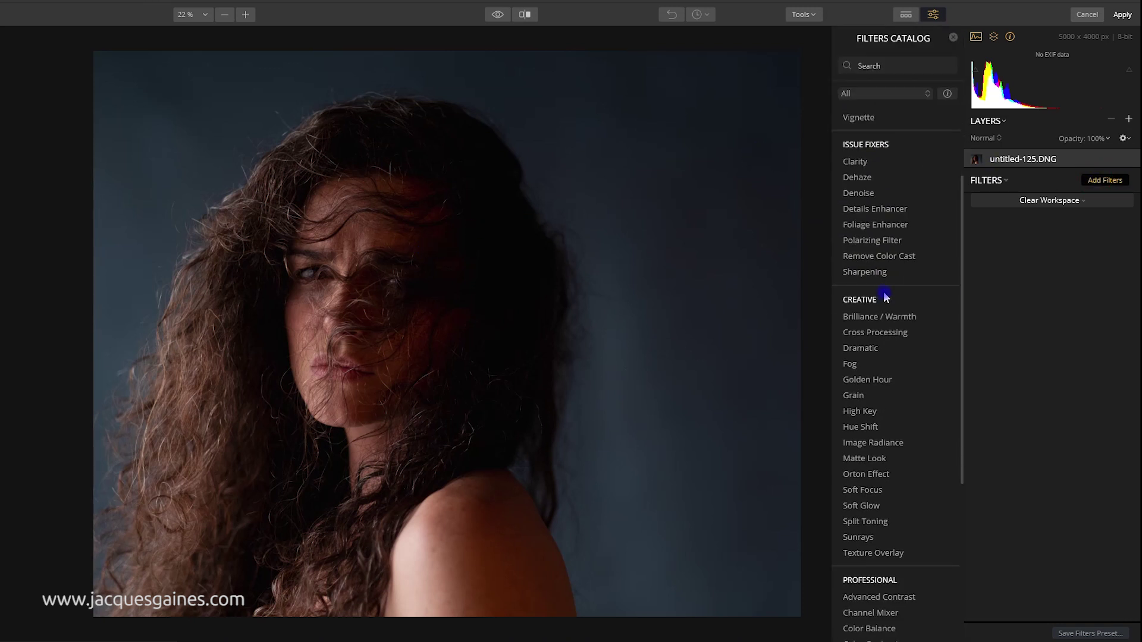
pyautogui.scroll(-2, 926, 442)
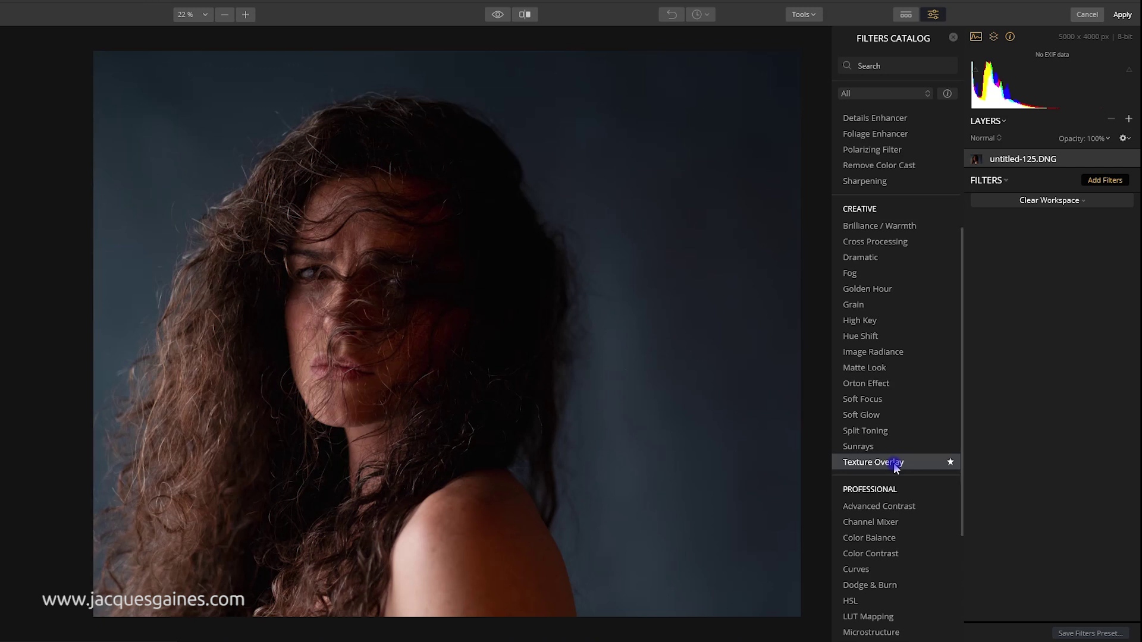
pyautogui.scroll(1, 895, 465)
pyautogui.scroll(-3, 895, 465)
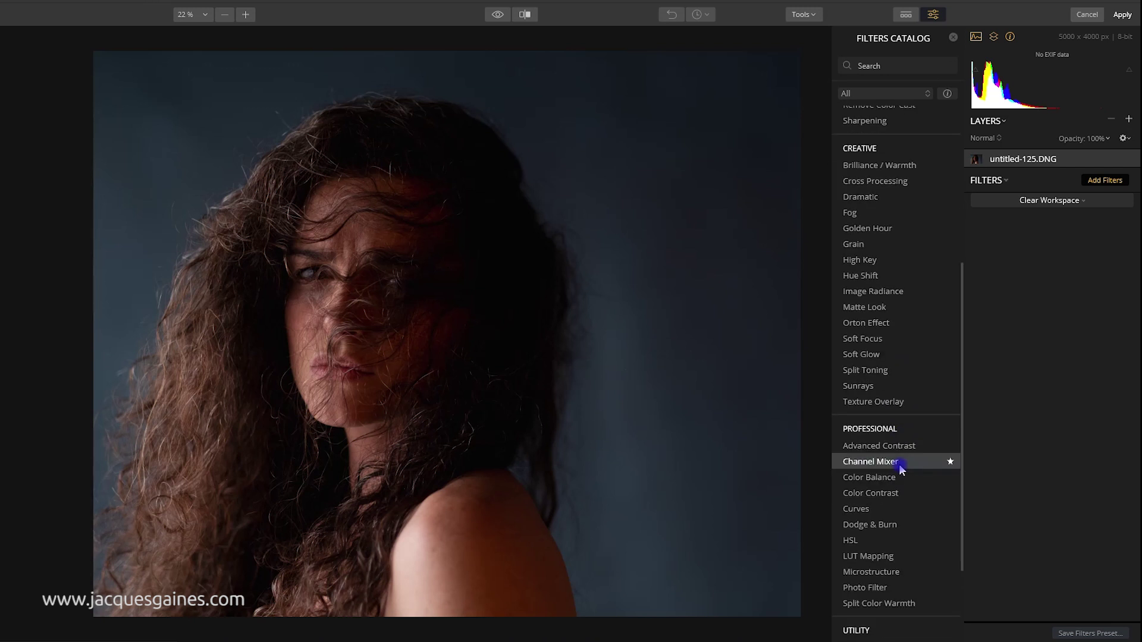
pyautogui.click(891, 499)
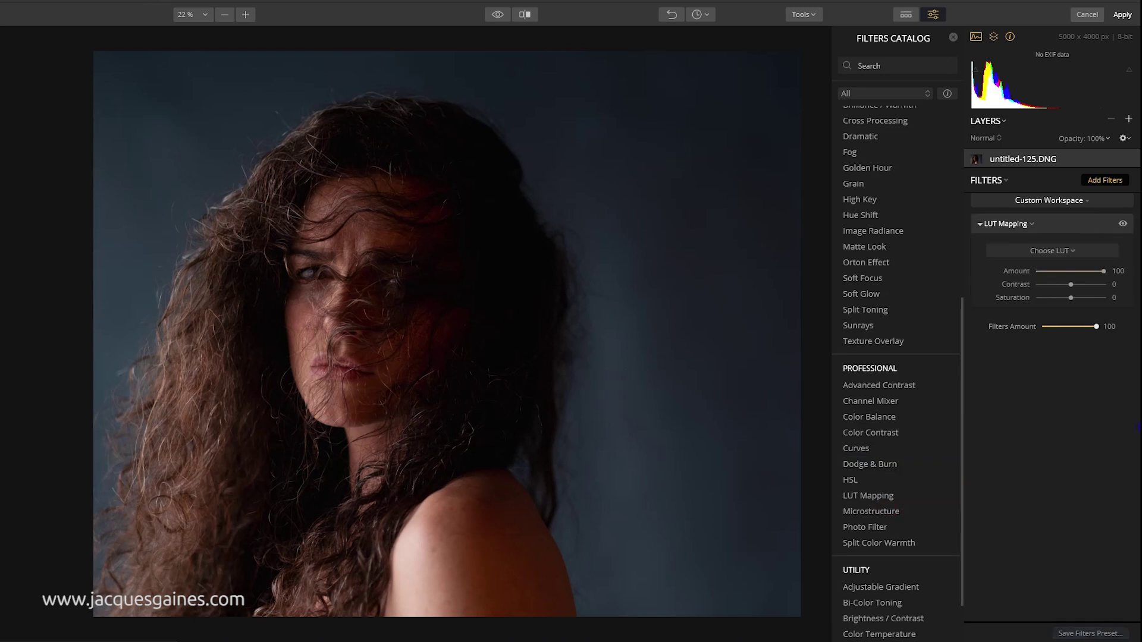
# Apply the Ushuaia LUT with amount 85, contrast 40 and saturation -8.
pyautogui.click(1056, 252)
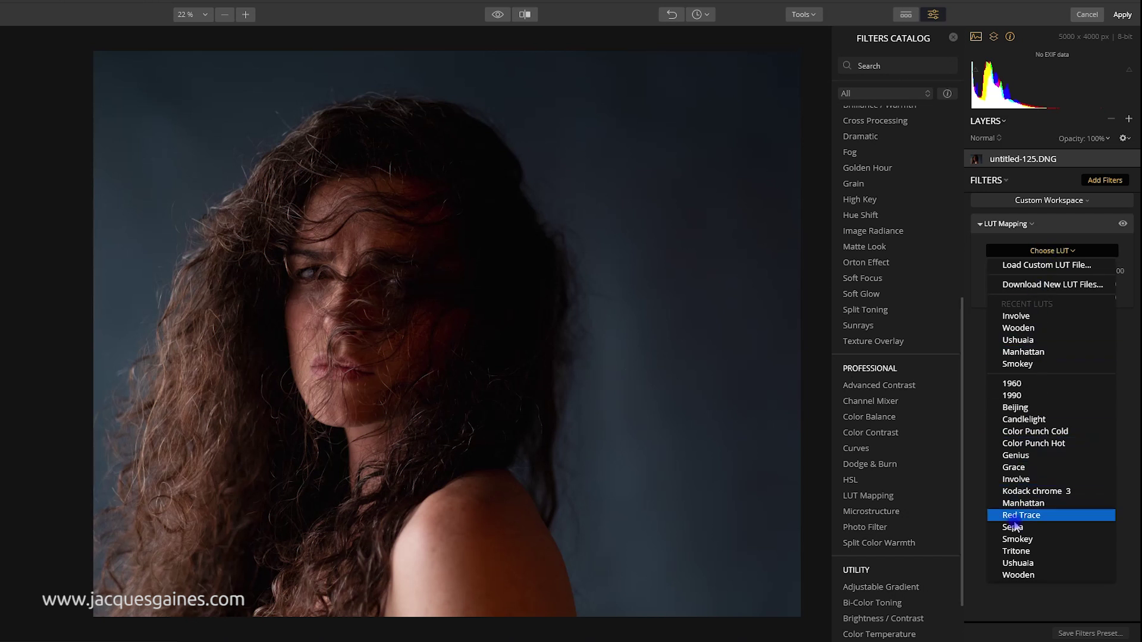
pyautogui.click(1019, 564)
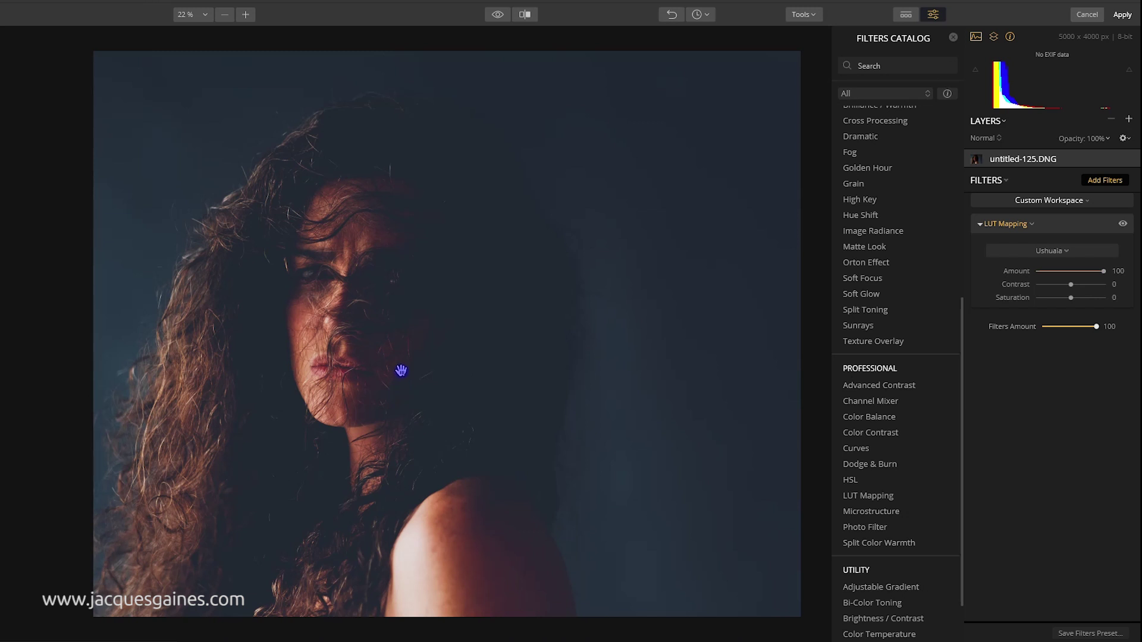
pyautogui.moveTo(1103, 272); pyautogui.dragTo(1088, 272)
pyautogui.moveTo(1096, 271); pyautogui.dragTo(1108, 272)
pyautogui.moveTo(1109, 272)
pyautogui.mouseDown()
pyautogui.moveTo(1076, 273)
pyautogui.moveTo(1098, 285)
pyautogui.moveTo(1062, 301)
pyautogui.moveTo(1077, 277)
pyautogui.moveTo(1097, 274)
pyautogui.mouseUp()
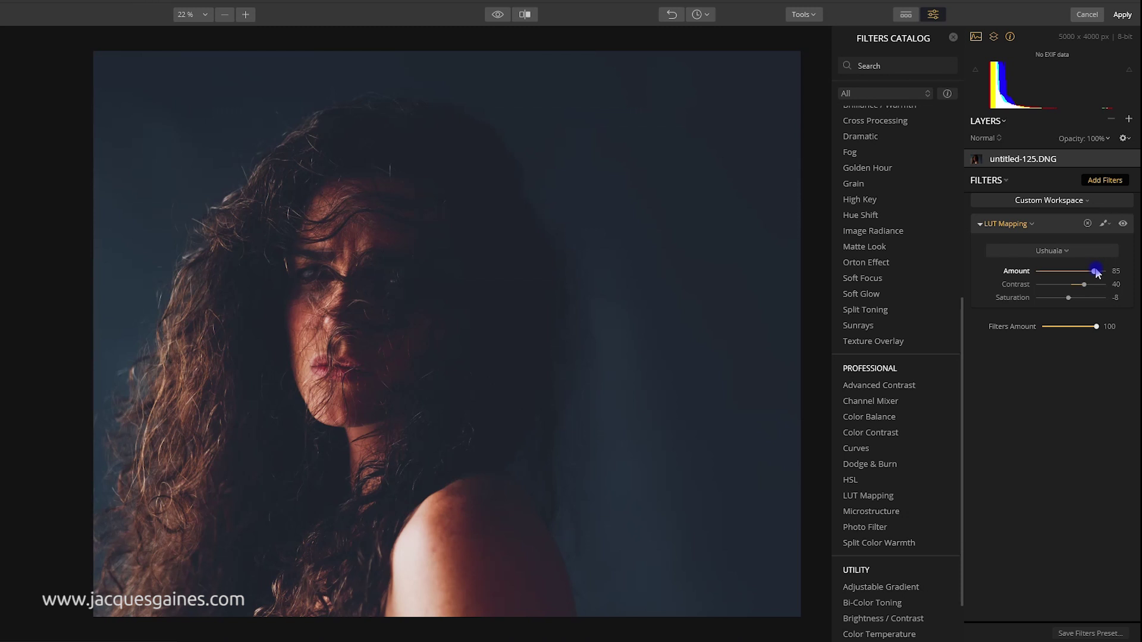
# Try the Tritone LUT, replace it with the Involve LUT and set the amount to 83.
pyautogui.click(1062, 251)
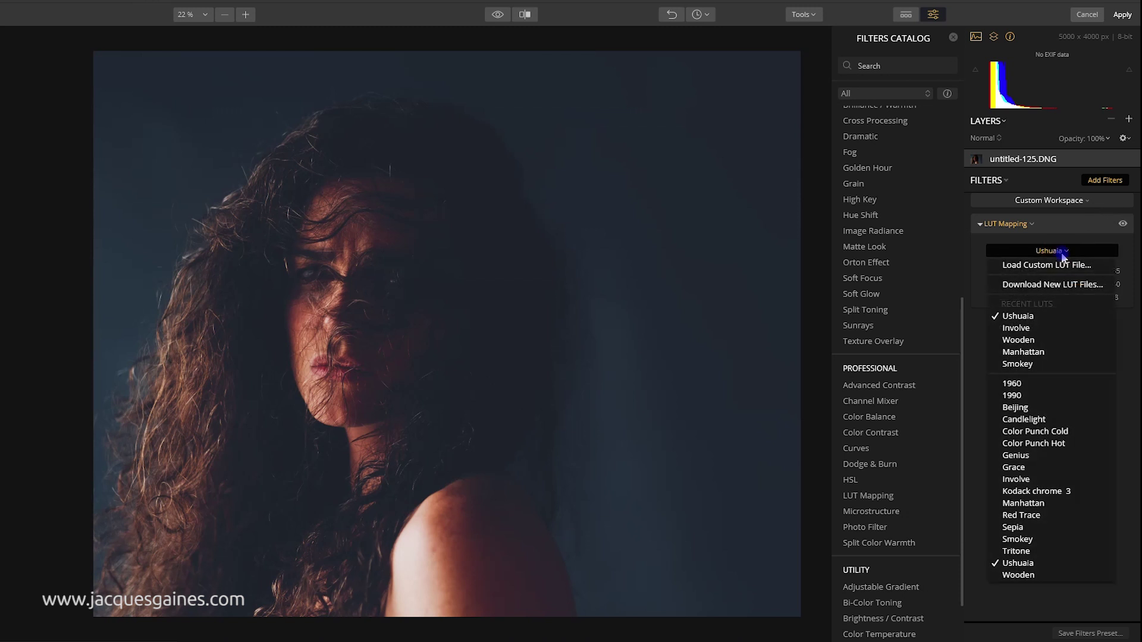
pyautogui.click(1015, 551)
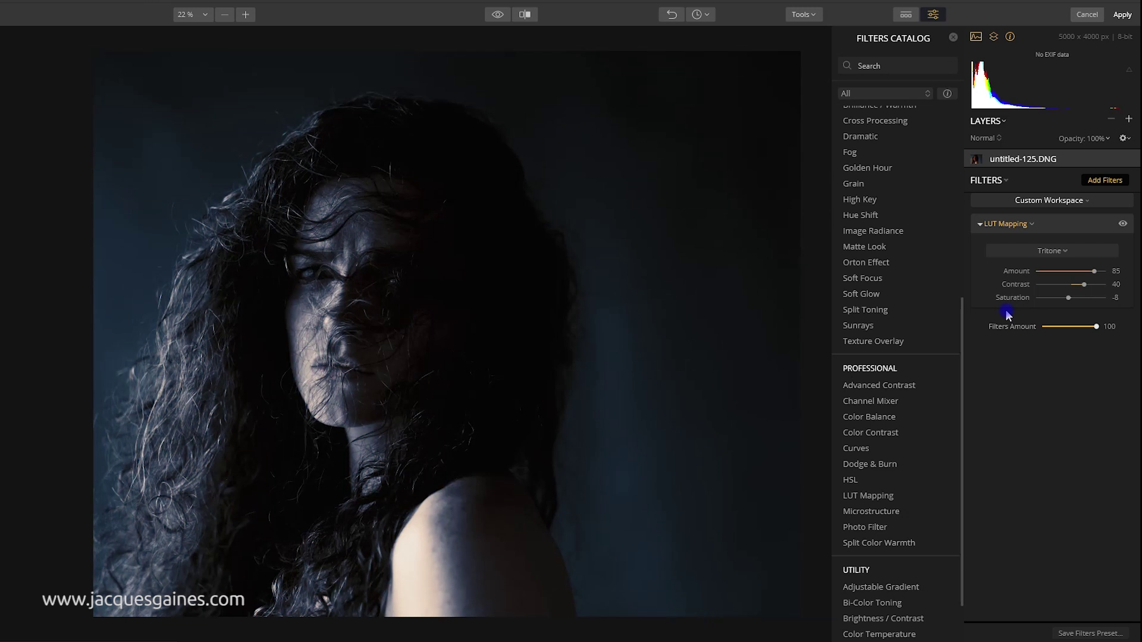
pyautogui.click(1048, 252)
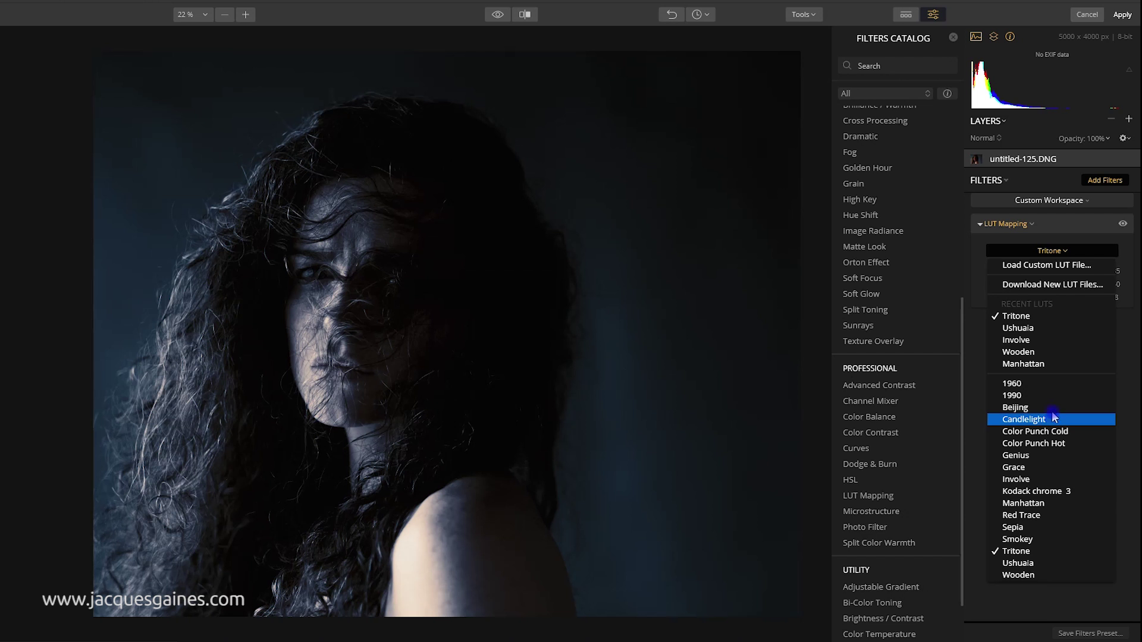
pyautogui.click(1030, 340)
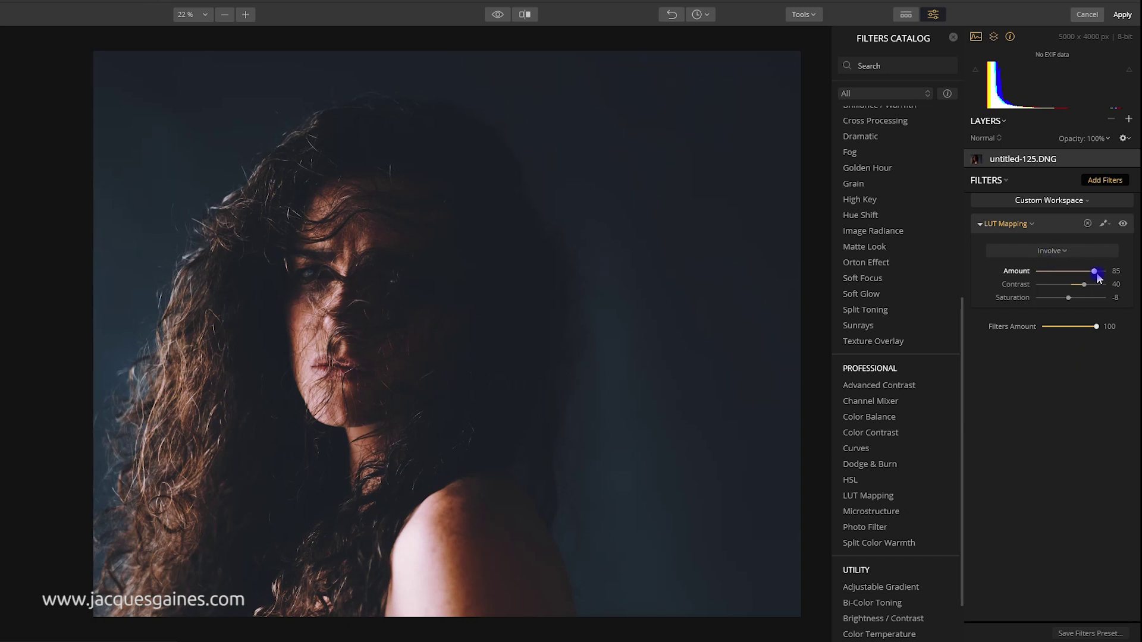
pyautogui.moveTo(1096, 274)
pyautogui.mouseDown()
pyautogui.moveTo(1040, 283)
pyautogui.moveTo(1100, 277)
pyautogui.moveTo(1088, 279)
pyautogui.mouseUp()
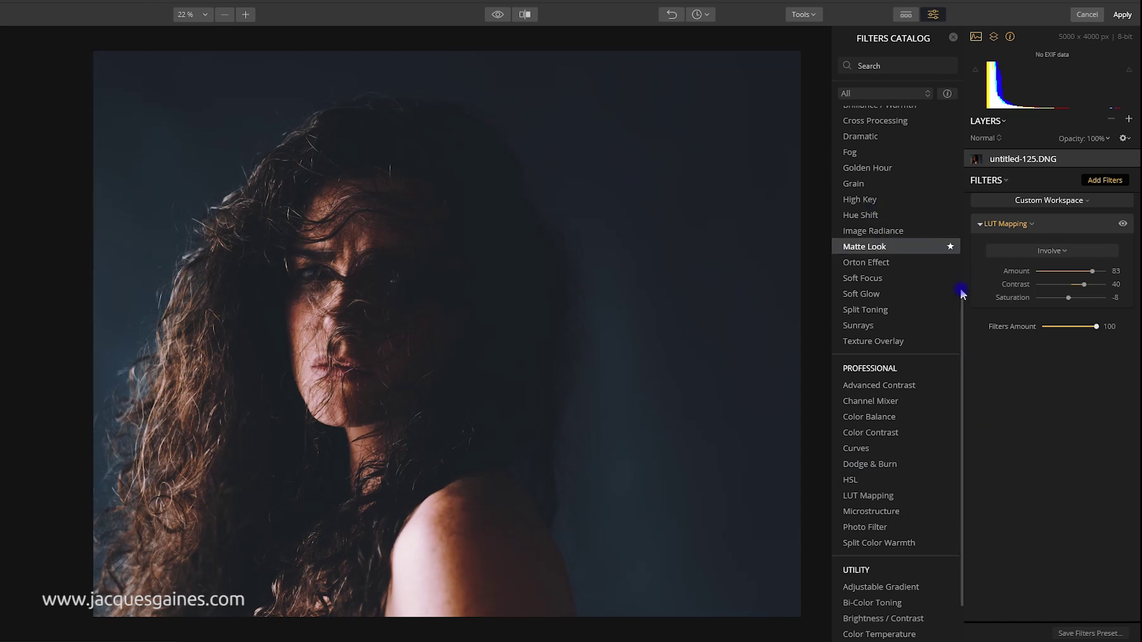
# Open the brush mask of the LUT Mapping filter, lower the amount to 73 and close the mask.
pyautogui.click(1104, 224)
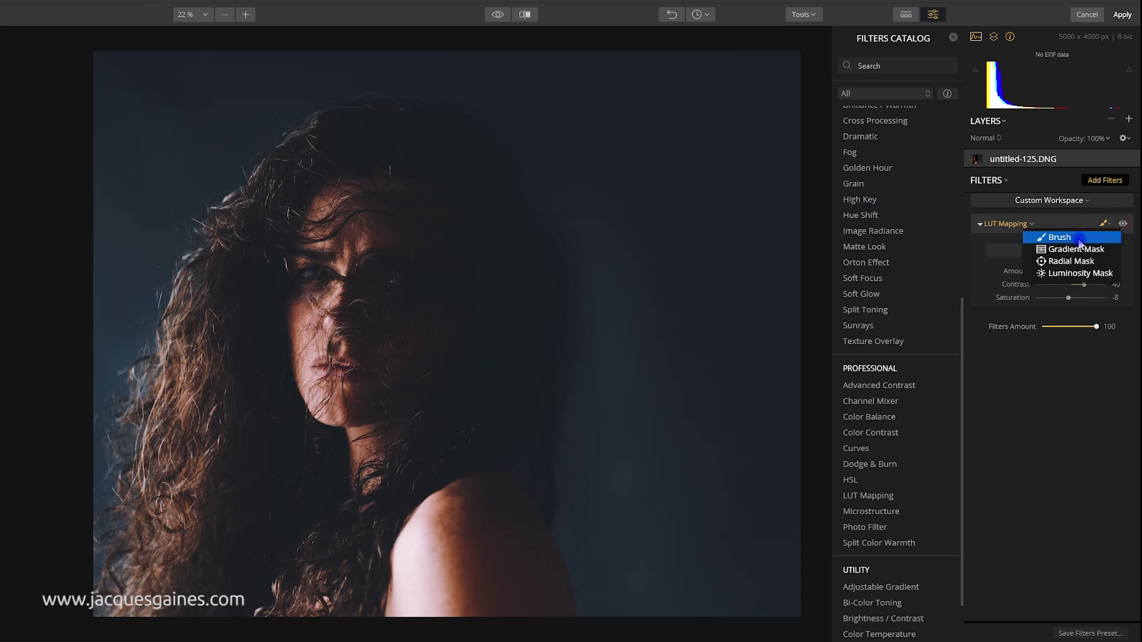
pyautogui.click(1079, 241)
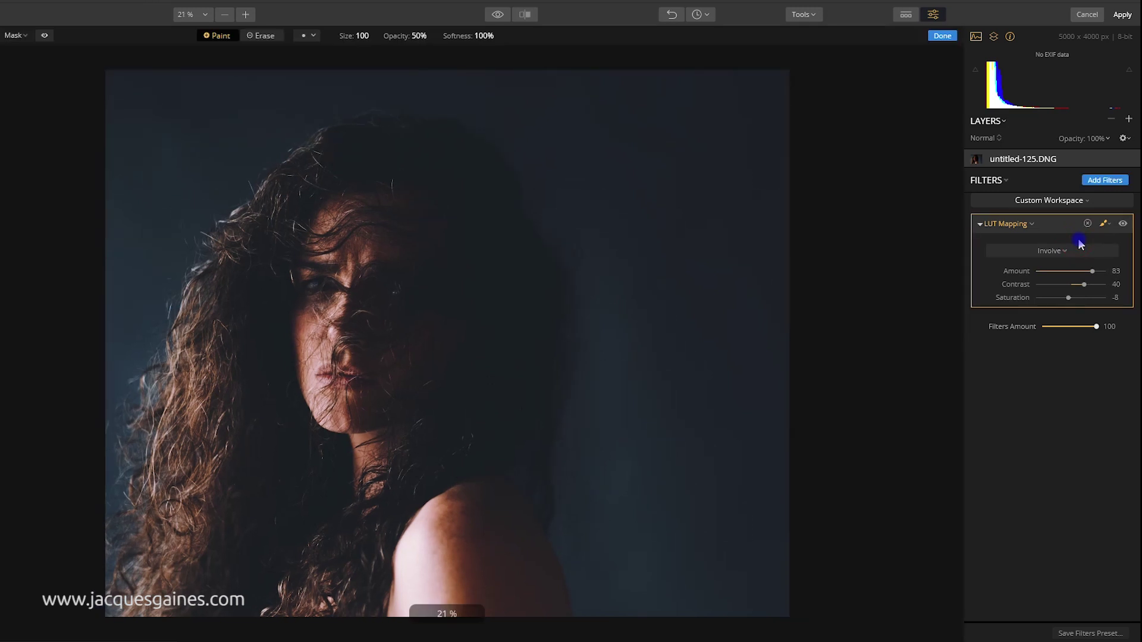
pyautogui.moveTo(1091, 272)
pyautogui.mouseDown()
pyautogui.moveTo(1076, 276)
pyautogui.moveTo(1085, 274)
pyautogui.mouseUp()
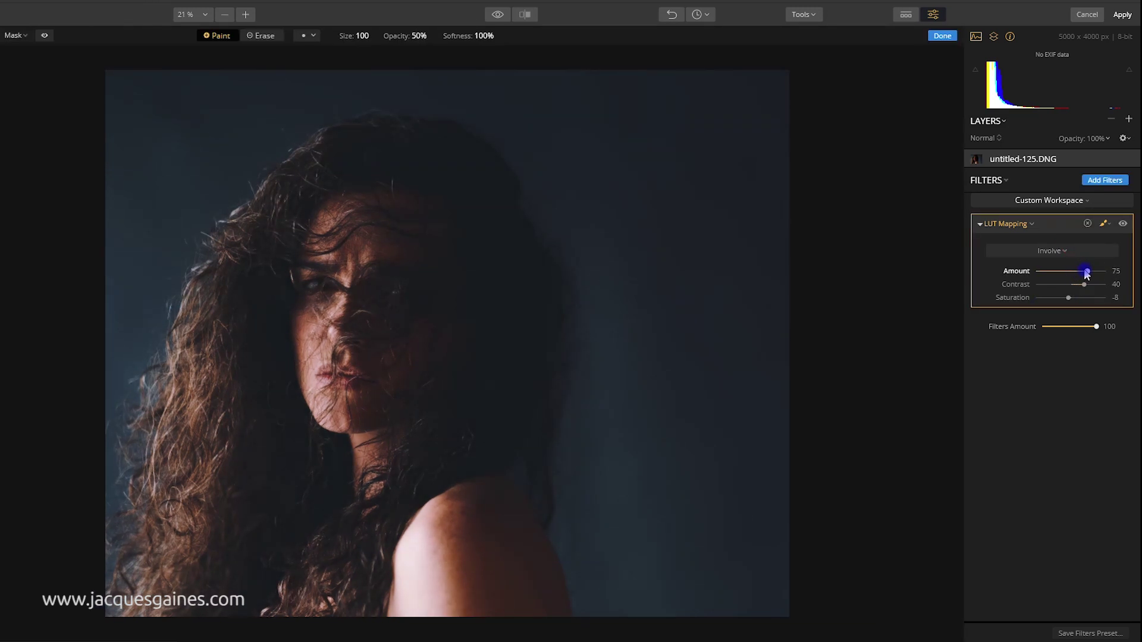
pyautogui.click(1104, 224)
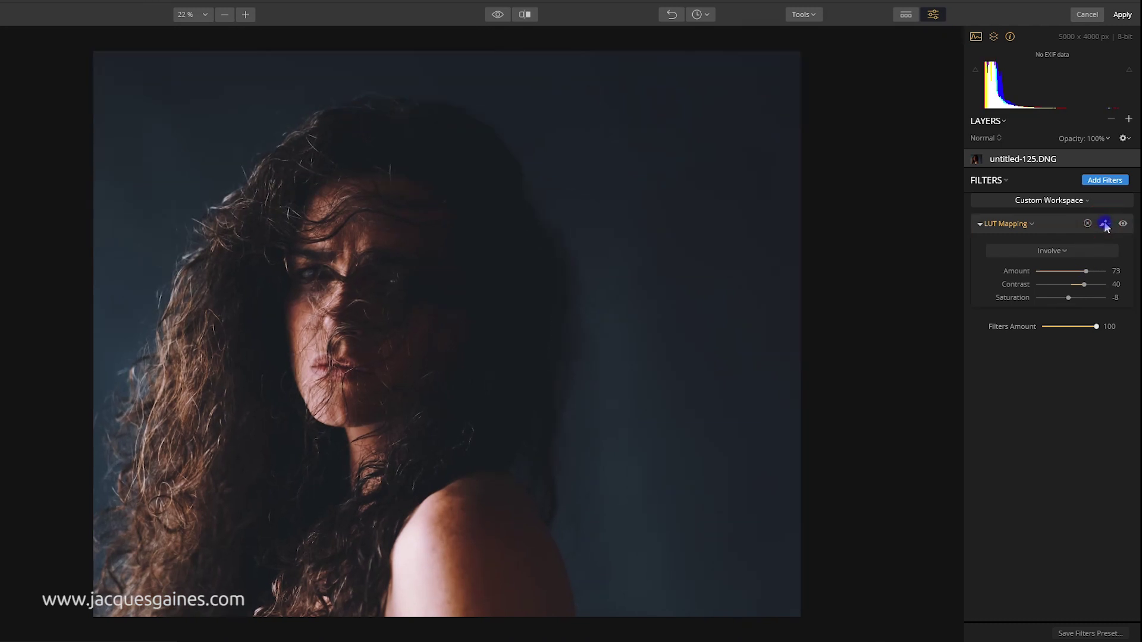
# Brush the LUT Mapping effect into the shaded eye area with a size 100 brush at 50% opacity, checking the mask overlay.
pyautogui.click(1104, 225)
pyautogui.click(1048, 234)
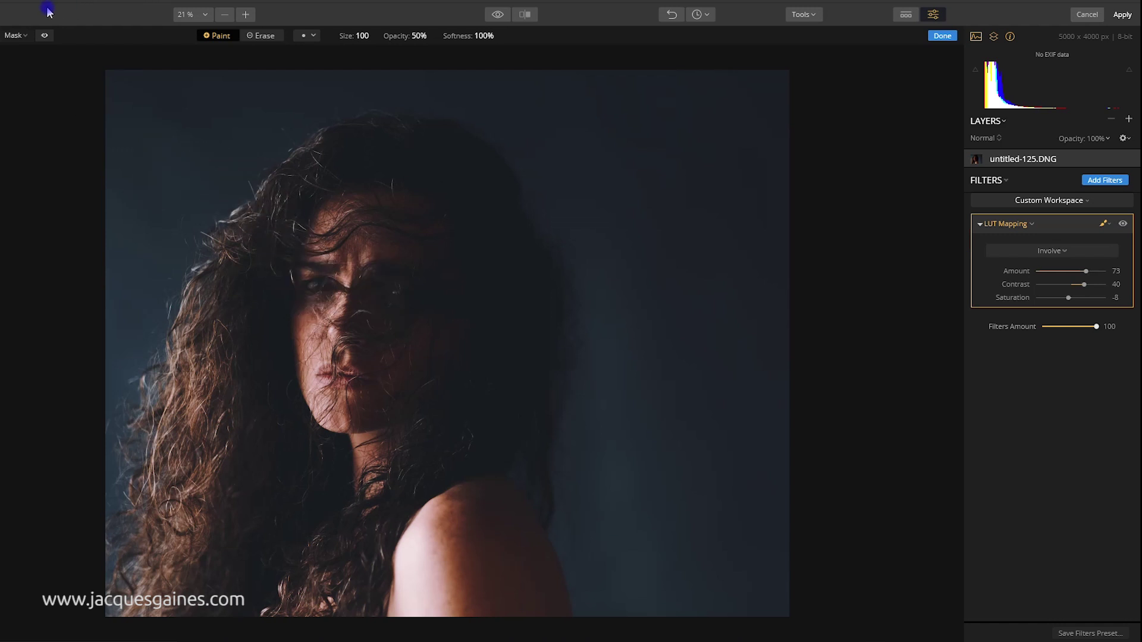
pyautogui.click(45, 37)
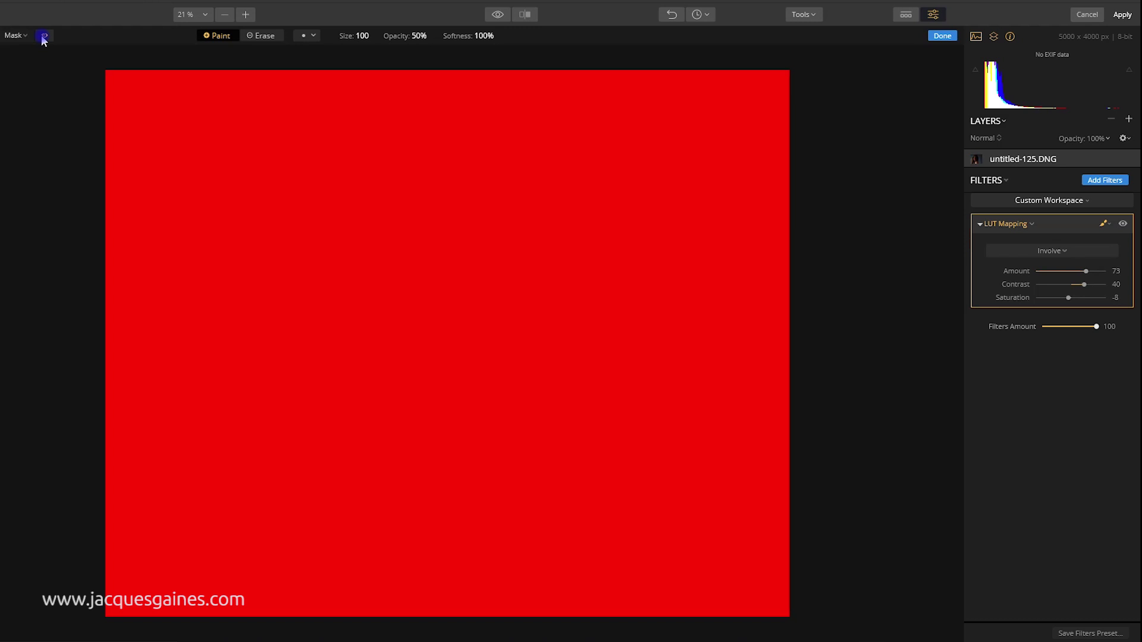
pyautogui.click(44, 37)
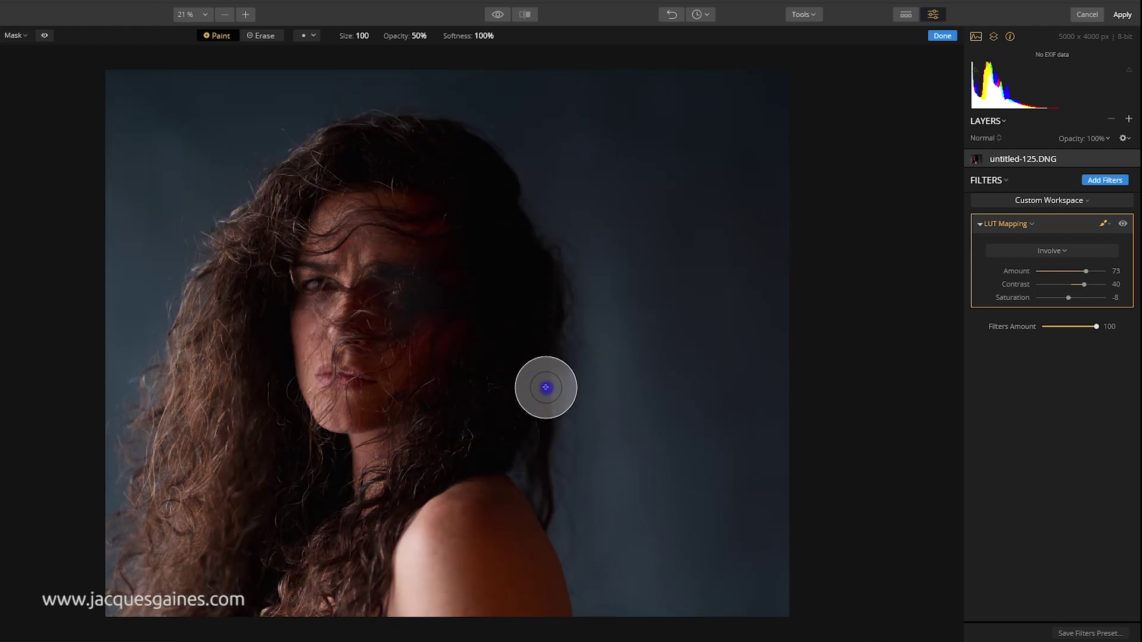
pyautogui.moveTo(545, 387); pyautogui.dragTo(561, 385)
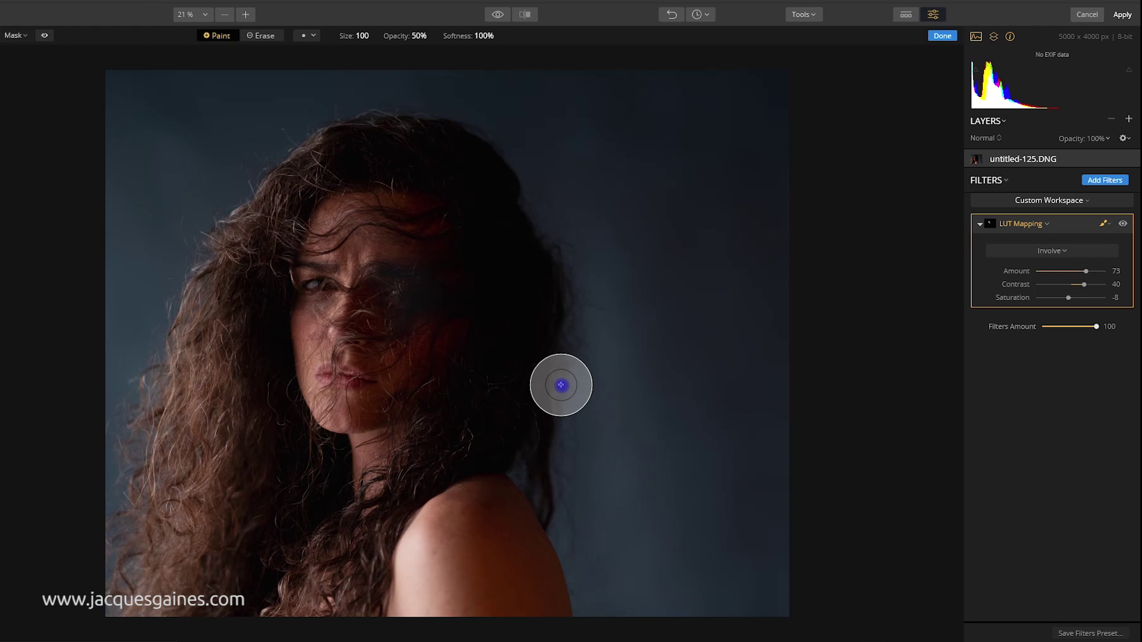
pyautogui.click(43, 35)
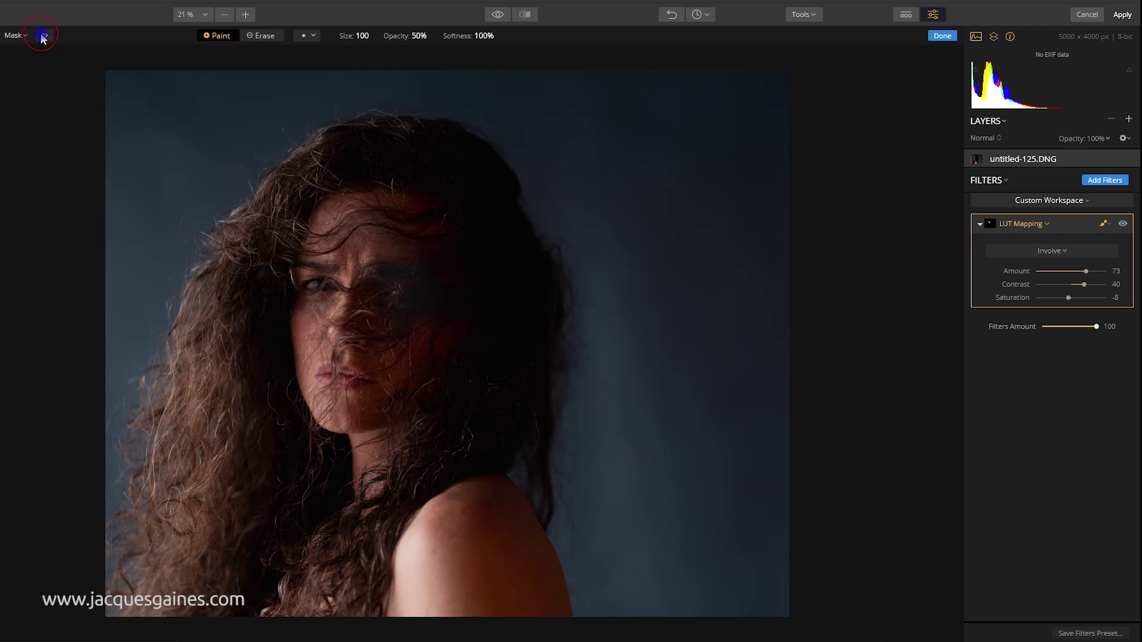
# Paint the LUT Mapping mask over the head, neck and shoulder, and over the long hair and face with the brush enlarged to 220.
pyautogui.moveTo(473, 320)
pyautogui.mouseDown()
pyautogui.moveTo(428, 188)
pyautogui.moveTo(497, 236)
pyautogui.moveTo(520, 305)
pyautogui.moveTo(526, 373)
pyautogui.moveTo(512, 403)
pyautogui.mouseUp()
pyautogui.moveTo(469, 439)
pyautogui.mouseDown()
pyautogui.moveTo(408, 330)
pyautogui.moveTo(407, 396)
pyautogui.moveTo(334, 300)
pyautogui.moveTo(290, 303)
pyautogui.moveTo(298, 336)
pyautogui.moveTo(307, 212)
pyautogui.moveTo(359, 183)
pyautogui.moveTo(453, 170)
pyautogui.moveTo(467, 183)
pyautogui.moveTo(421, 157)
pyautogui.moveTo(360, 162)
pyautogui.moveTo(313, 199)
pyautogui.moveTo(341, 238)
pyautogui.moveTo(559, 198)
pyautogui.moveTo(501, 206)
pyautogui.moveTo(460, 168)
pyautogui.moveTo(396, 160)
pyautogui.moveTo(341, 181)
pyautogui.moveTo(285, 236)
pyautogui.moveTo(268, 306)
pyautogui.moveTo(281, 236)
pyautogui.moveTo(308, 206)
pyautogui.moveTo(263, 245)
pyautogui.moveTo(228, 389)
pyautogui.moveTo(234, 307)
pyautogui.moveTo(263, 344)
pyautogui.moveTo(287, 435)
pyautogui.moveTo(287, 308)
pyautogui.moveTo(321, 338)
pyautogui.moveTo(357, 426)
pyautogui.moveTo(314, 315)
pyautogui.moveTo(386, 519)
pyautogui.moveTo(366, 427)
pyautogui.moveTo(389, 513)
pyautogui.moveTo(387, 429)
pyautogui.moveTo(474, 556)
pyautogui.moveTo(447, 454)
pyautogui.moveTo(508, 570)
pyautogui.moveTo(479, 521)
pyautogui.moveTo(405, 468)
pyautogui.mouseUp()
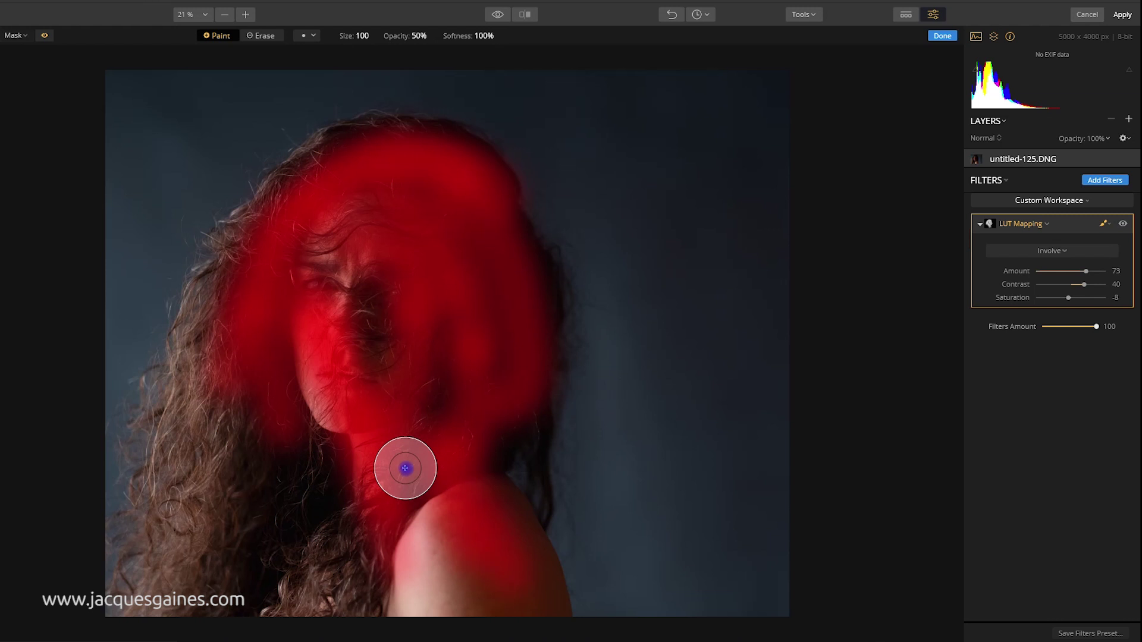
pyautogui.press(']')
pyautogui.press(']')
pyautogui.press(']')
pyautogui.press(']')
pyautogui.press(']')
pyautogui.press(']')
pyautogui.press(']')
pyautogui.press(']')
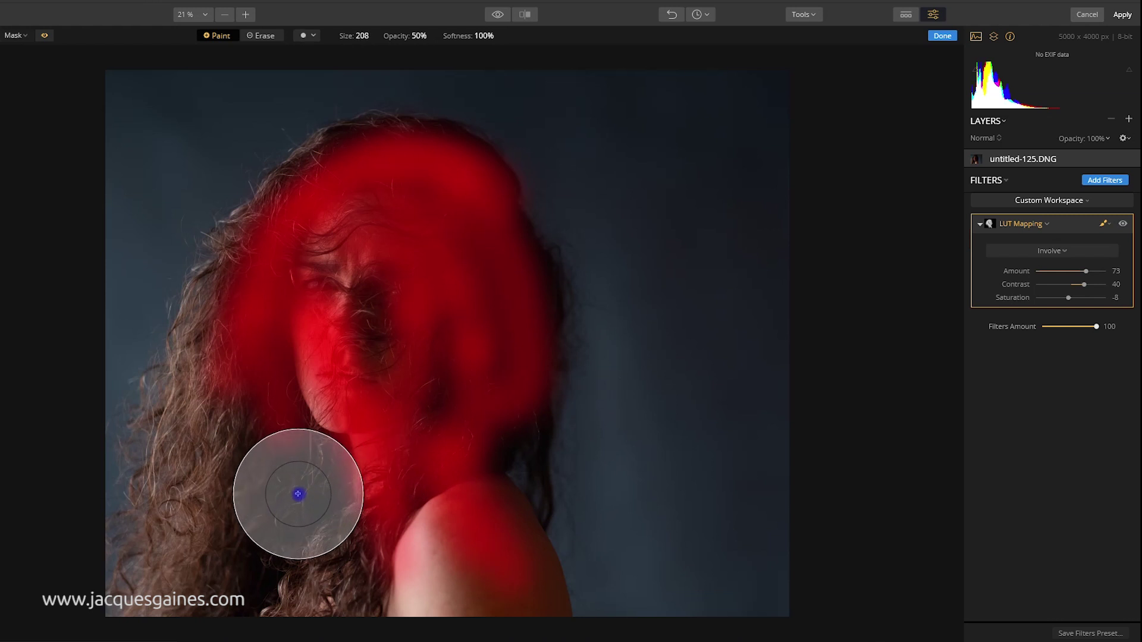
pyautogui.press(']')
pyautogui.moveTo(297, 493)
pyautogui.mouseDown()
pyautogui.moveTo(313, 509)
pyautogui.moveTo(267, 479)
pyautogui.moveTo(227, 416)
pyautogui.moveTo(183, 536)
pyautogui.moveTo(423, 573)
pyautogui.moveTo(283, 566)
pyautogui.moveTo(301, 434)
pyautogui.moveTo(341, 527)
pyautogui.mouseUp()
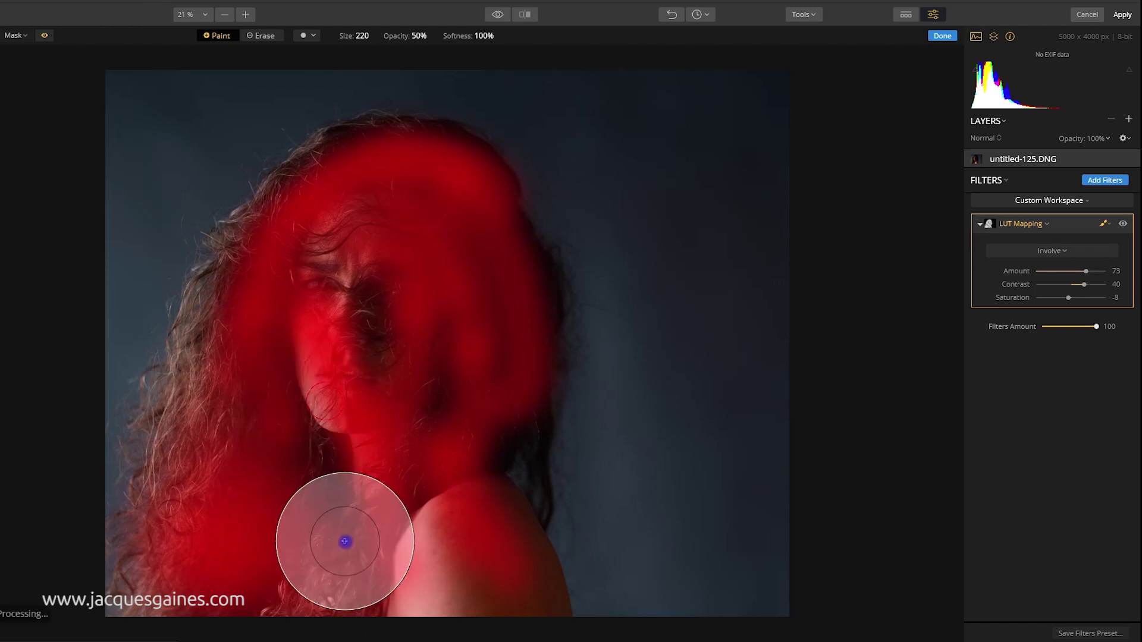
pyautogui.moveTo(329, 395)
pyautogui.mouseDown()
pyautogui.moveTo(331, 262)
pyautogui.moveTo(326, 277)
pyautogui.mouseUp()
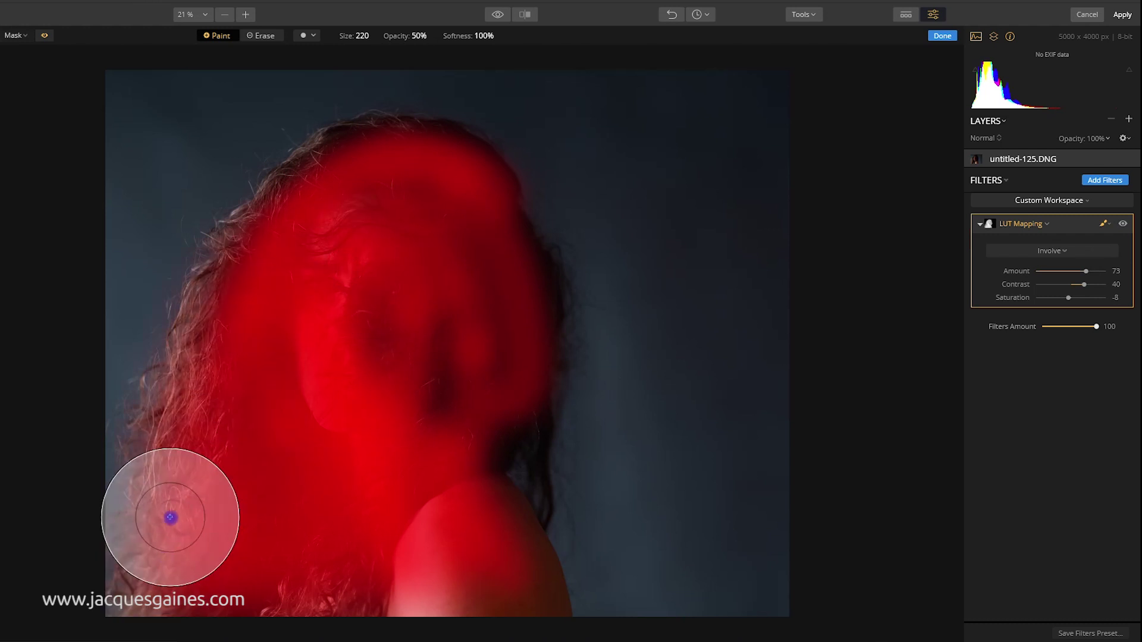
# Fill the thin mask areas on the face, hair and shoulder with a size 184 brush, check the mask overlay and close the mask.
pyautogui.press('[')
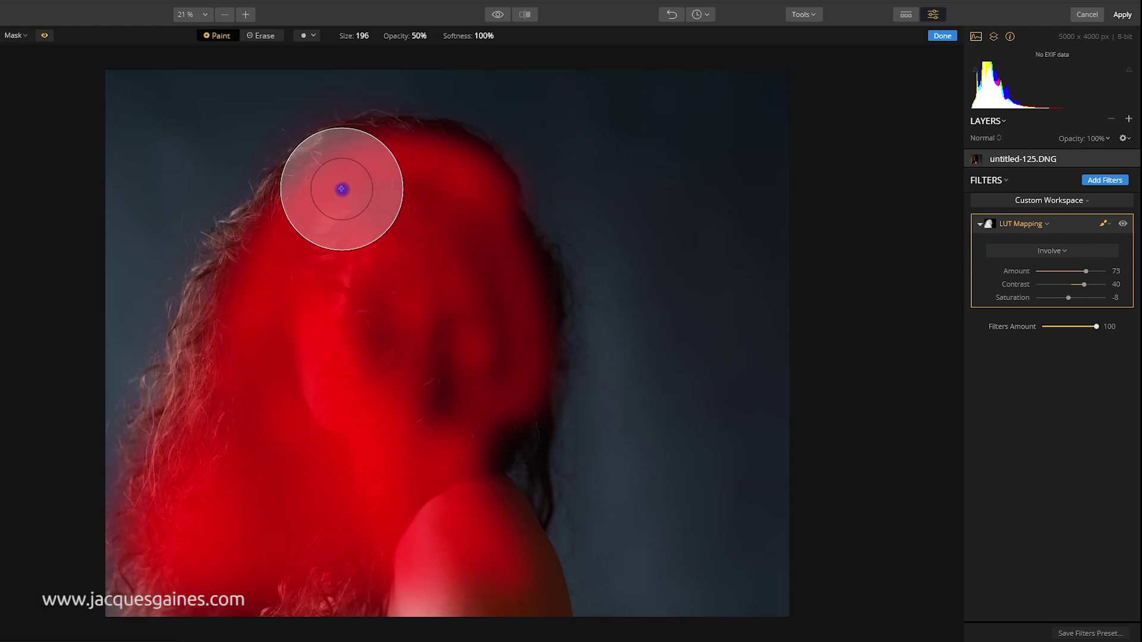
pyautogui.press('[')
pyautogui.moveTo(476, 512)
pyautogui.mouseDown()
pyautogui.moveTo(489, 460)
pyautogui.moveTo(492, 537)
pyautogui.moveTo(438, 582)
pyautogui.moveTo(369, 577)
pyautogui.moveTo(348, 502)
pyautogui.moveTo(294, 572)
pyautogui.mouseUp()
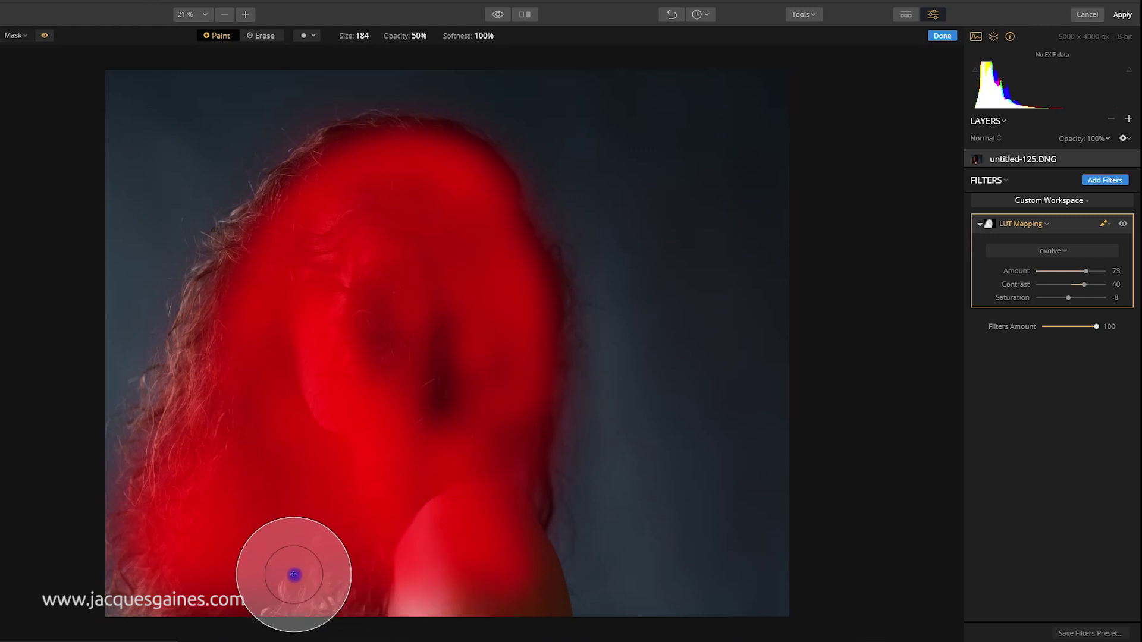
pyautogui.moveTo(386, 307)
pyautogui.mouseDown()
pyautogui.moveTo(299, 431)
pyautogui.moveTo(254, 441)
pyautogui.moveTo(389, 438)
pyautogui.moveTo(425, 414)
pyautogui.moveTo(356, 289)
pyautogui.moveTo(335, 306)
pyautogui.moveTo(338, 424)
pyautogui.moveTo(377, 323)
pyautogui.mouseUp()
pyautogui.click(47, 37)
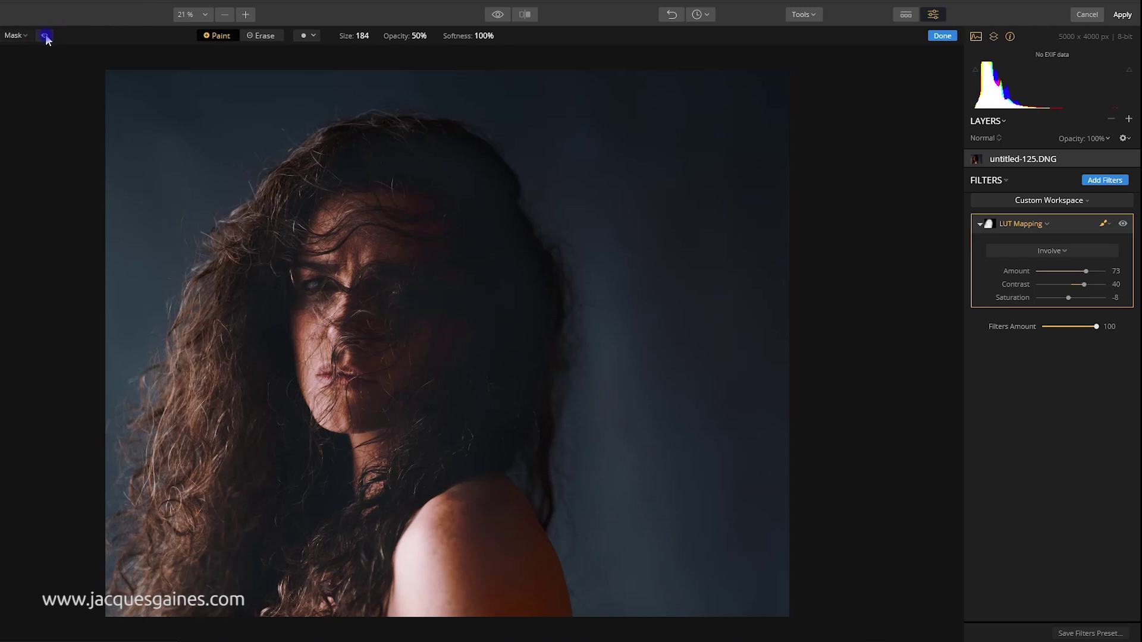
pyautogui.click(45, 36)
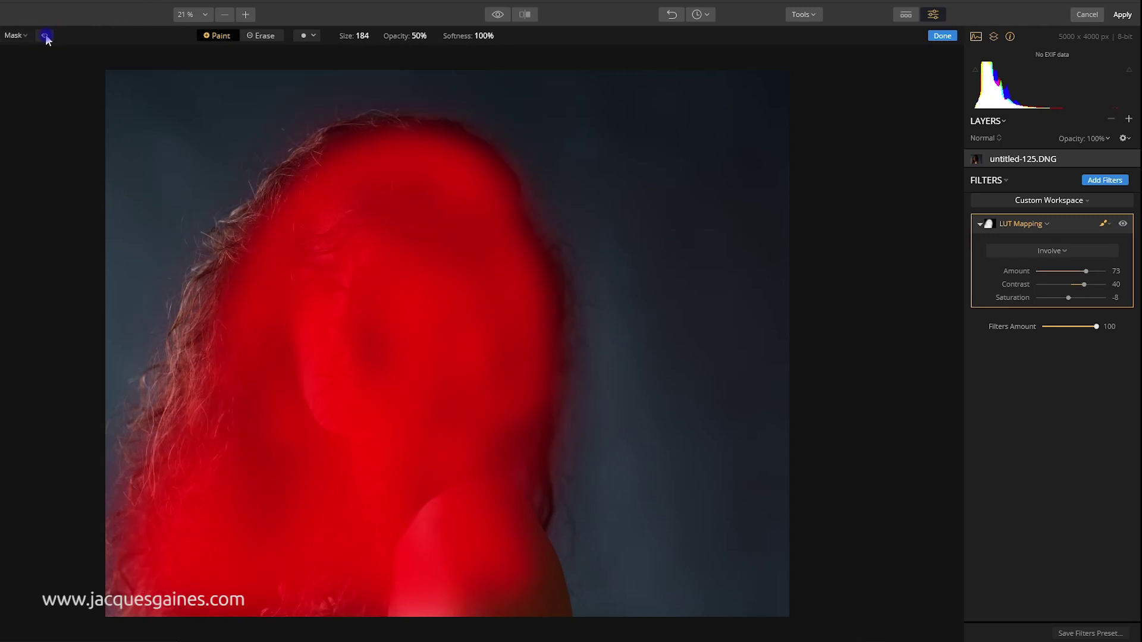
pyautogui.click(45, 37)
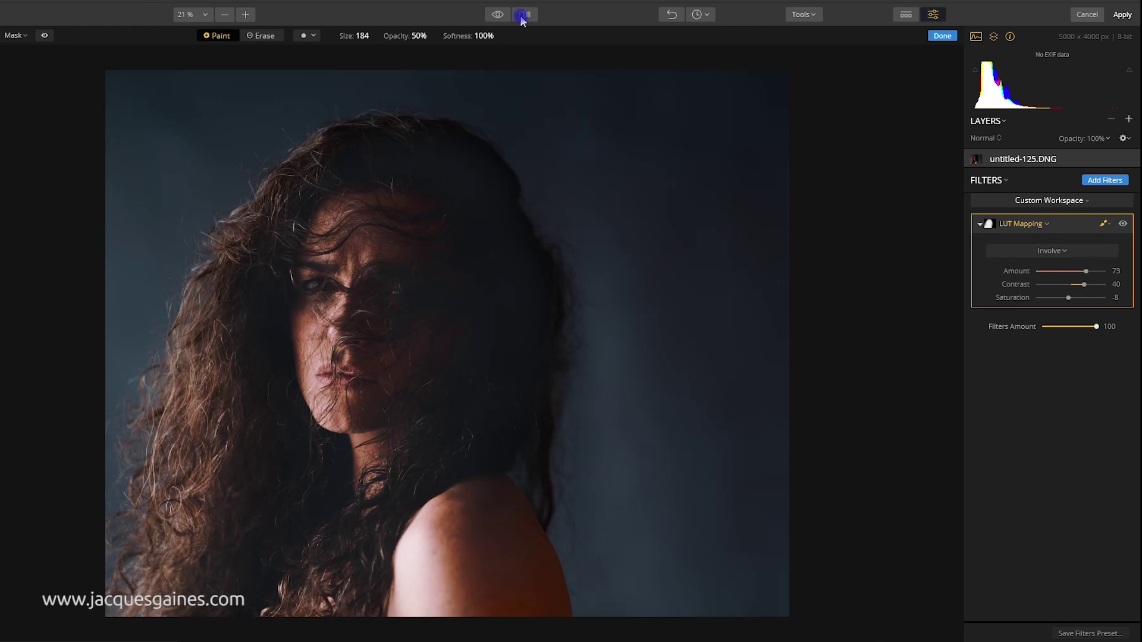
pyautogui.click(1103, 223)
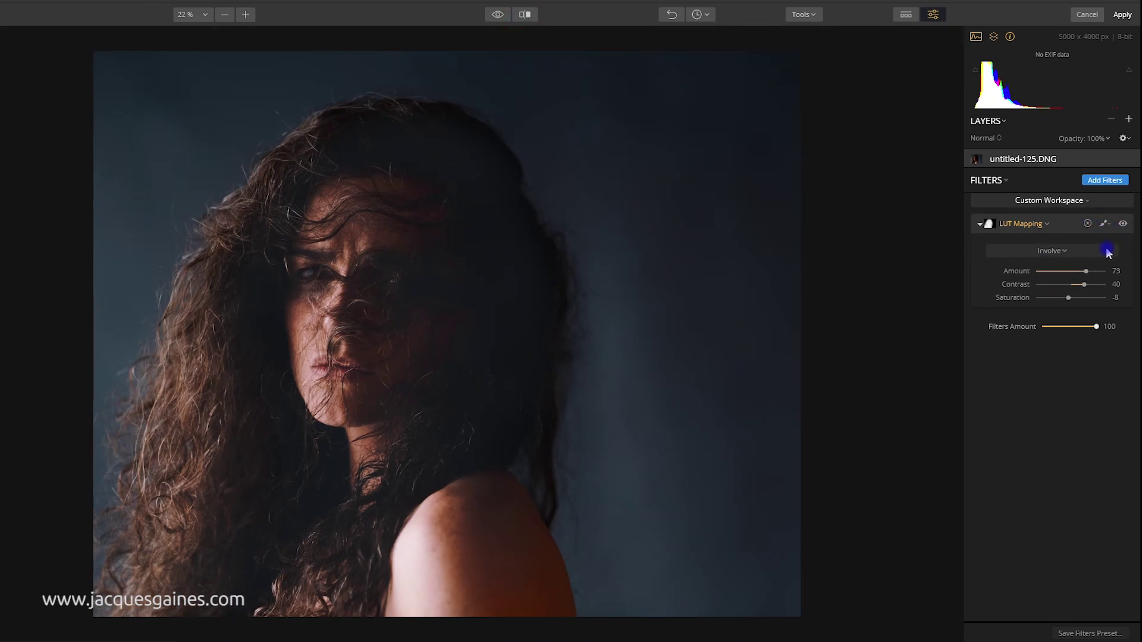
# Compare the LUT Mapping result with the original in the split before/after view.
pyautogui.click(525, 14)
pyautogui.moveTo(444, 272); pyautogui.dragTo(109, 288)
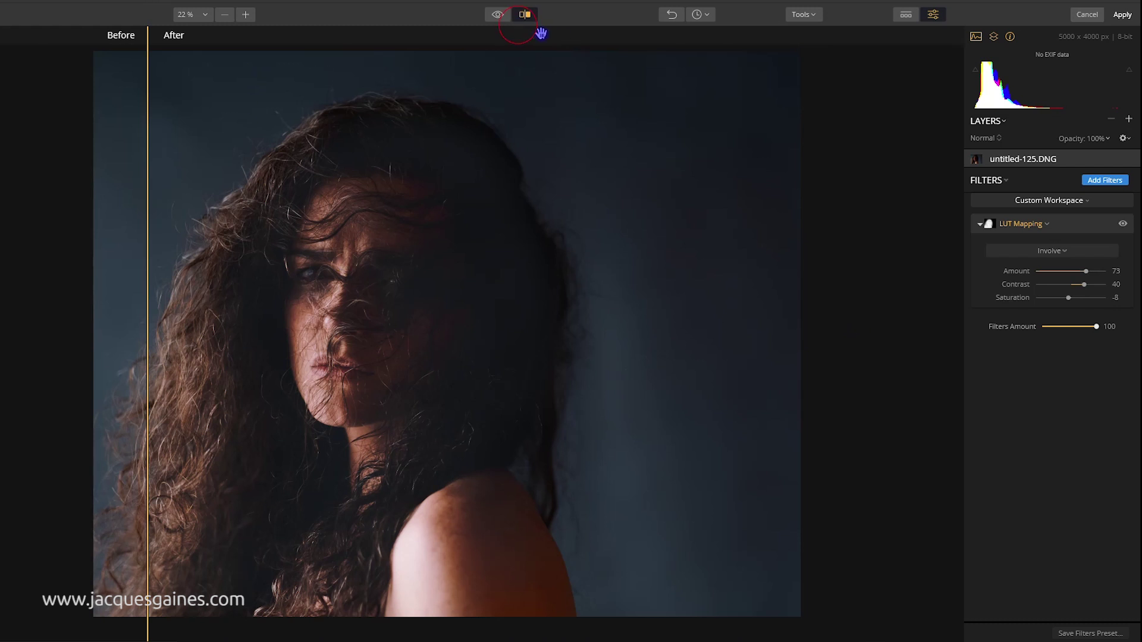
pyautogui.click(525, 15)
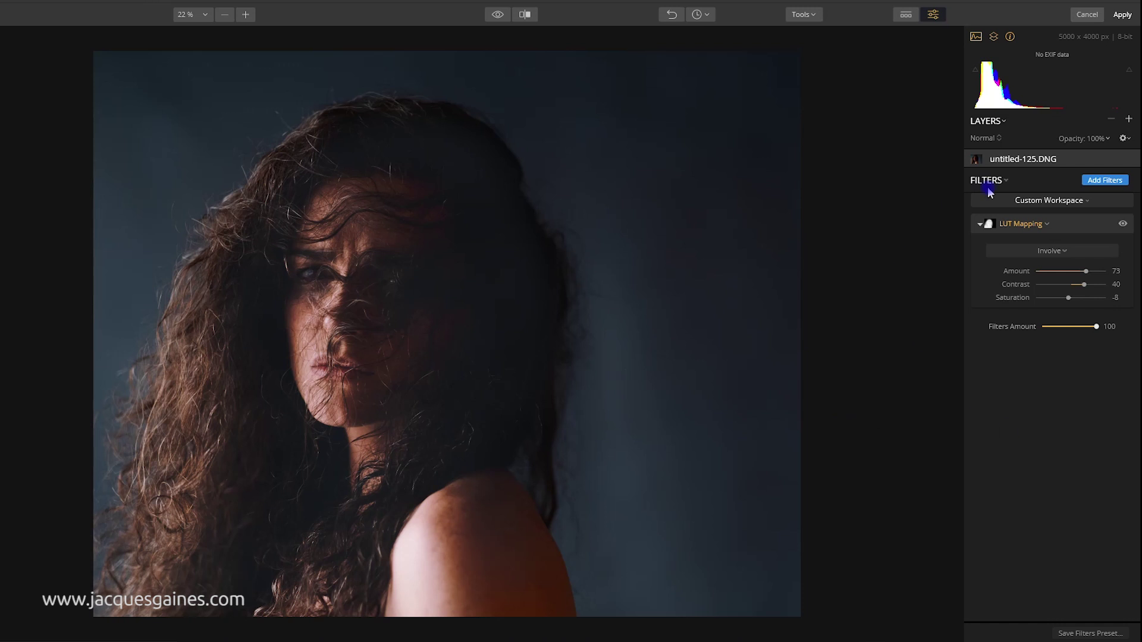
# Add the Orton Effect filter and set its amount to 69 and softness to 23.
pyautogui.click(1105, 180)
pyautogui.scroll(-2, 880, 321)
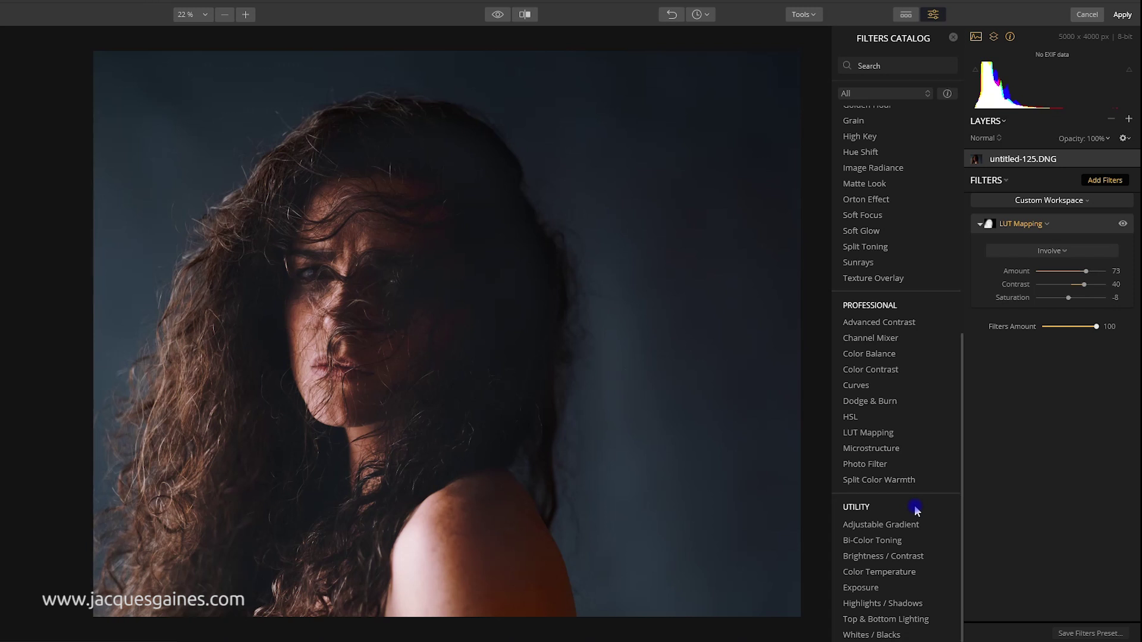
pyautogui.scroll(1, 916, 509)
pyautogui.scroll(-1, 916, 510)
pyautogui.scroll(2, 916, 510)
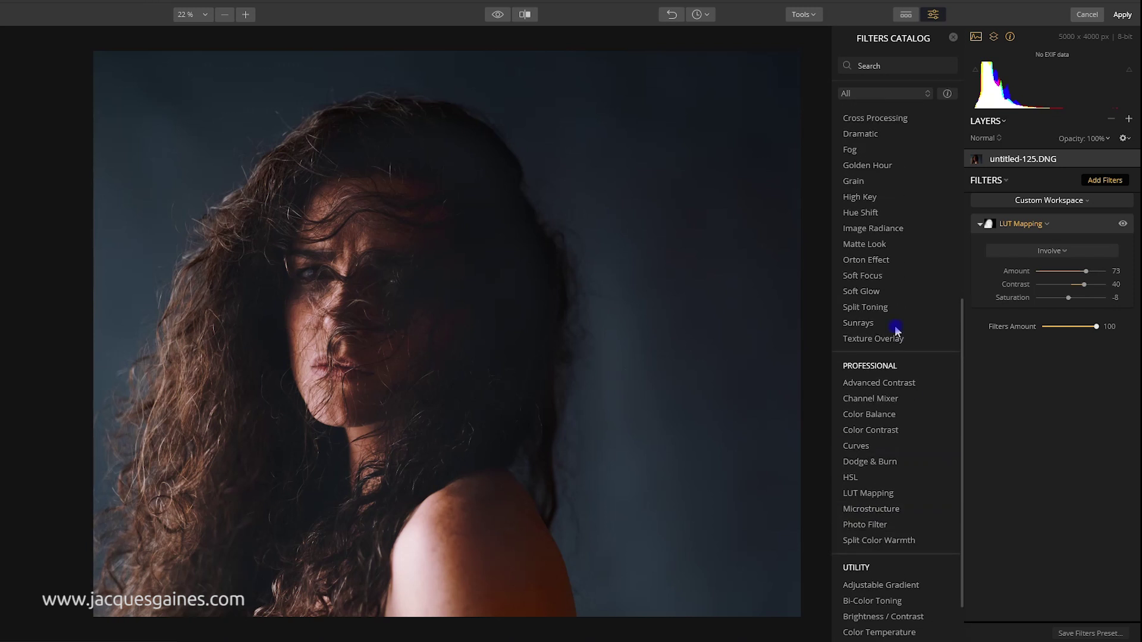
pyautogui.click(875, 263)
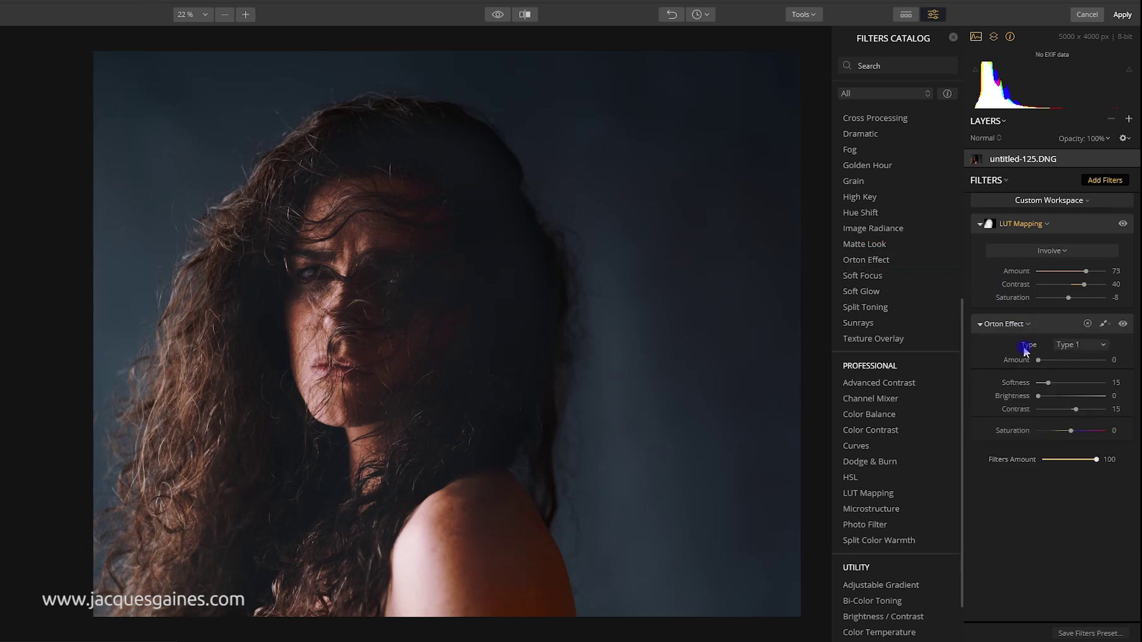
pyautogui.moveTo(1040, 360); pyautogui.dragTo(1079, 363)
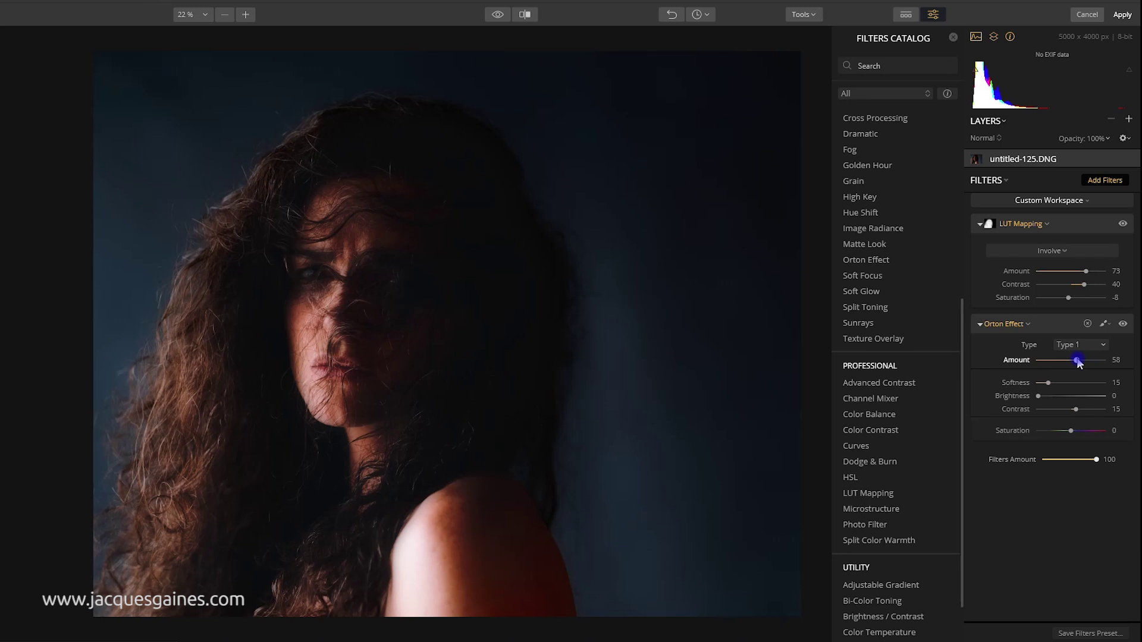
pyautogui.moveTo(1047, 383); pyautogui.dragTo(1057, 386)
pyautogui.moveTo(1075, 360)
pyautogui.mouseDown()
pyautogui.moveTo(1064, 363)
pyautogui.moveTo(1081, 364)
pyautogui.mouseUp()
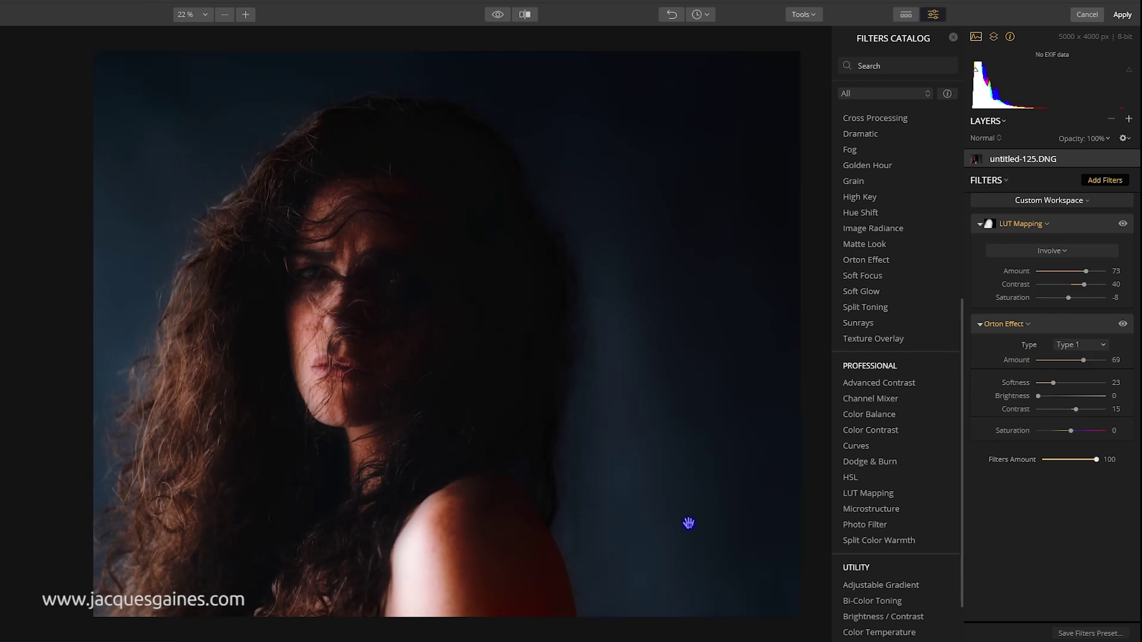
# Add a radial mask to the Orton Effect and draw its circle centred on the shaded side of the head.
pyautogui.moveTo(1102, 332)
pyautogui.click(1108, 329)
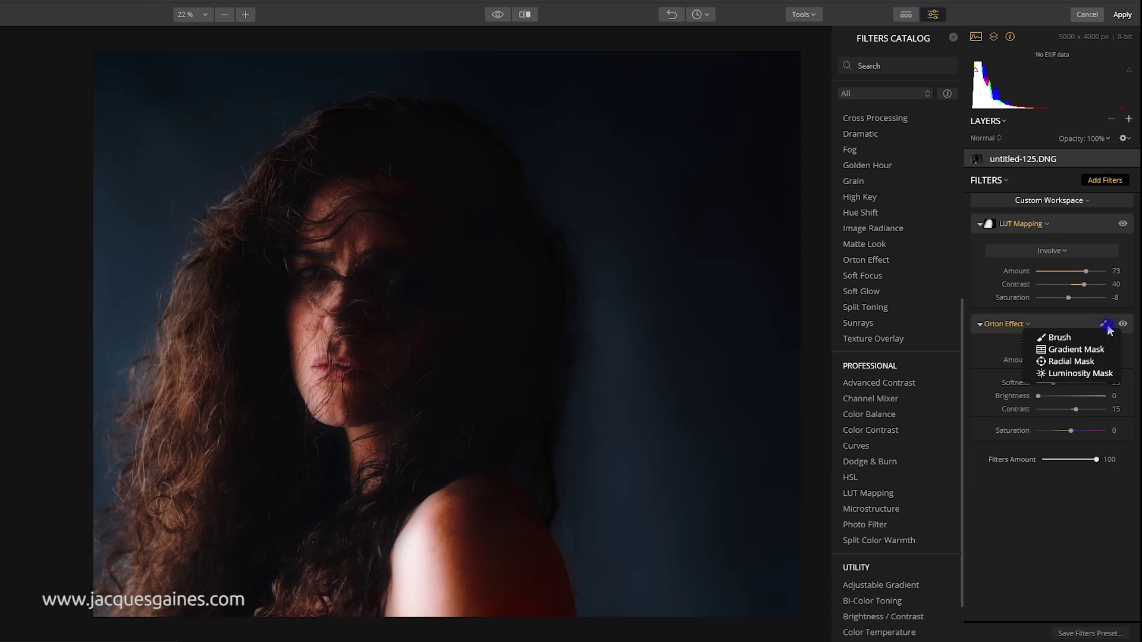
pyautogui.click(1068, 361)
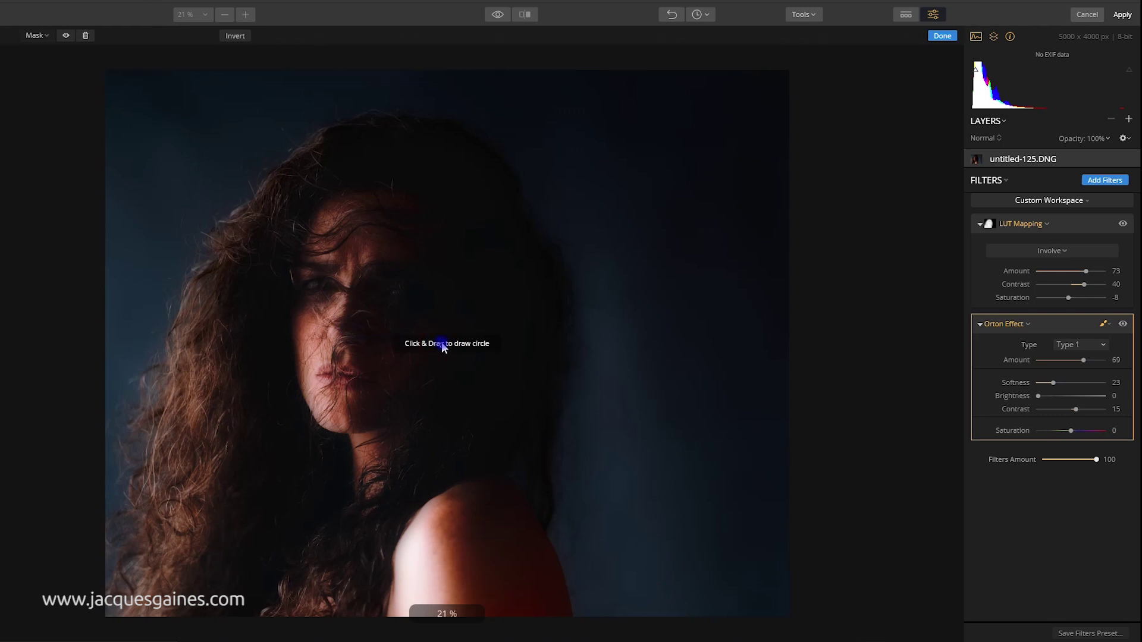
pyautogui.moveTo(440, 344)
pyautogui.mouseDown()
pyautogui.moveTo(492, 247)
pyautogui.moveTo(508, 171)
pyautogui.moveTo(510, 249)
pyautogui.mouseUp()
pyautogui.moveTo(449, 283); pyautogui.dragTo(448, 288)
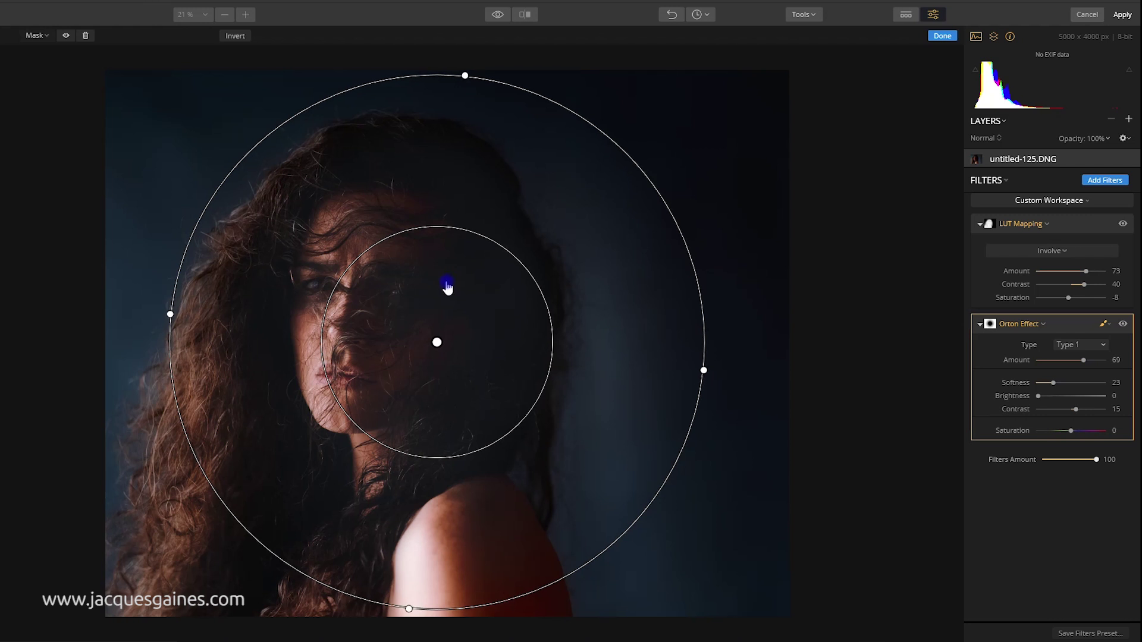
# Move the radial mask over the background beside the shoulder, enlarge its inner circle, and set the Orton Effect amount to 87, softness to 29 and contrast to 13.
pyautogui.moveTo(1082, 360); pyautogui.dragTo(1099, 364)
pyautogui.moveTo(446, 190); pyautogui.dragTo(440, 186)
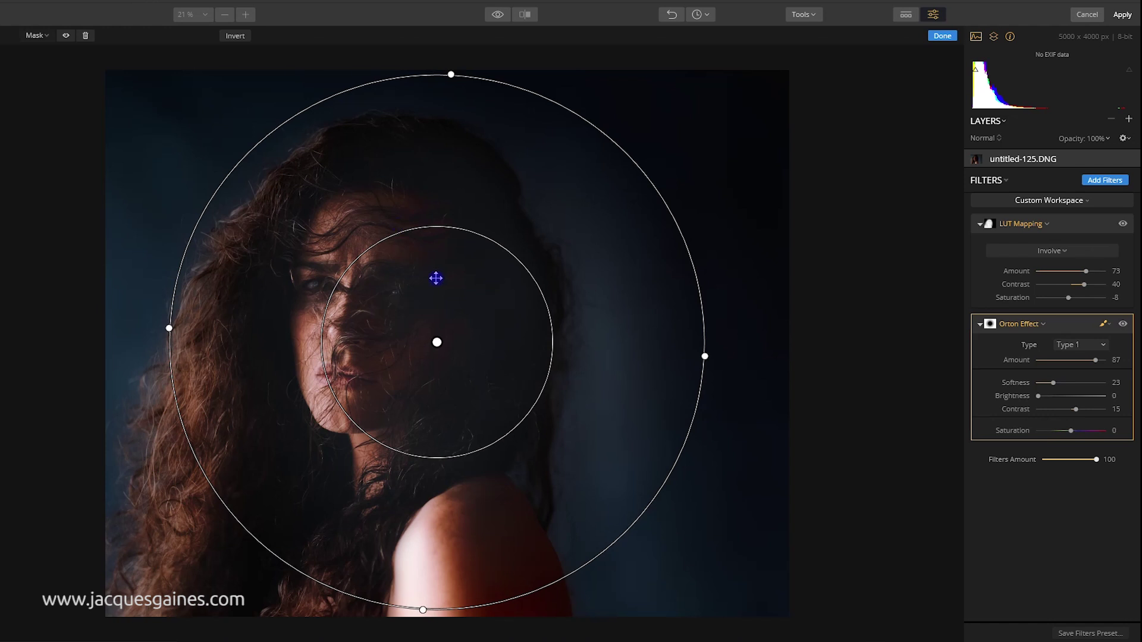
pyautogui.moveTo(421, 301); pyautogui.dragTo(587, 383)
pyautogui.moveTo(504, 355); pyautogui.dragTo(480, 317)
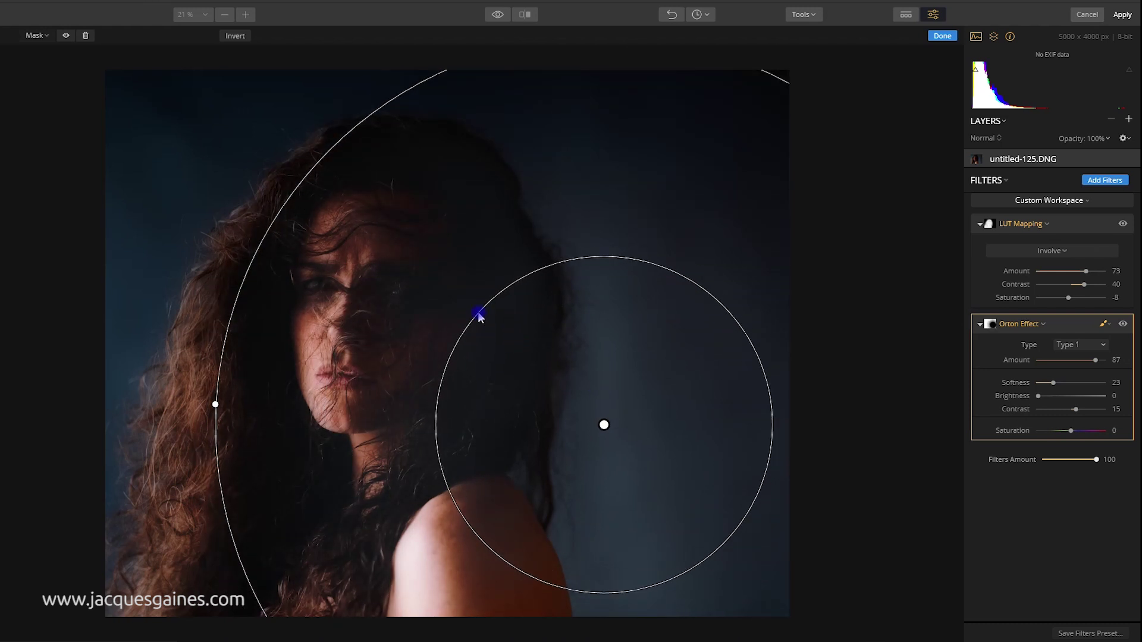
pyautogui.moveTo(1052, 383); pyautogui.dragTo(1039, 412)
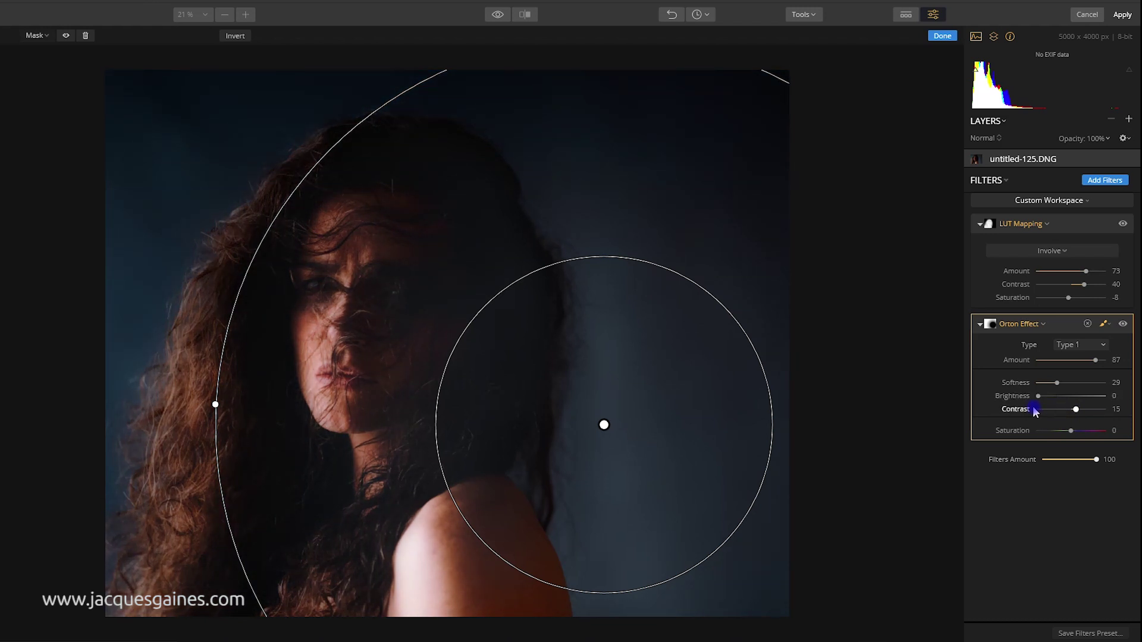
pyautogui.moveTo(1076, 410); pyautogui.dragTo(1074, 410)
# Shift the Orton Effect's radial mask back toward the face so its inner circle covers the shaded hair, and close the mask.
pyautogui.moveTo(532, 275); pyautogui.dragTo(494, 274)
pyautogui.moveTo(547, 318); pyautogui.dragTo(477, 277)
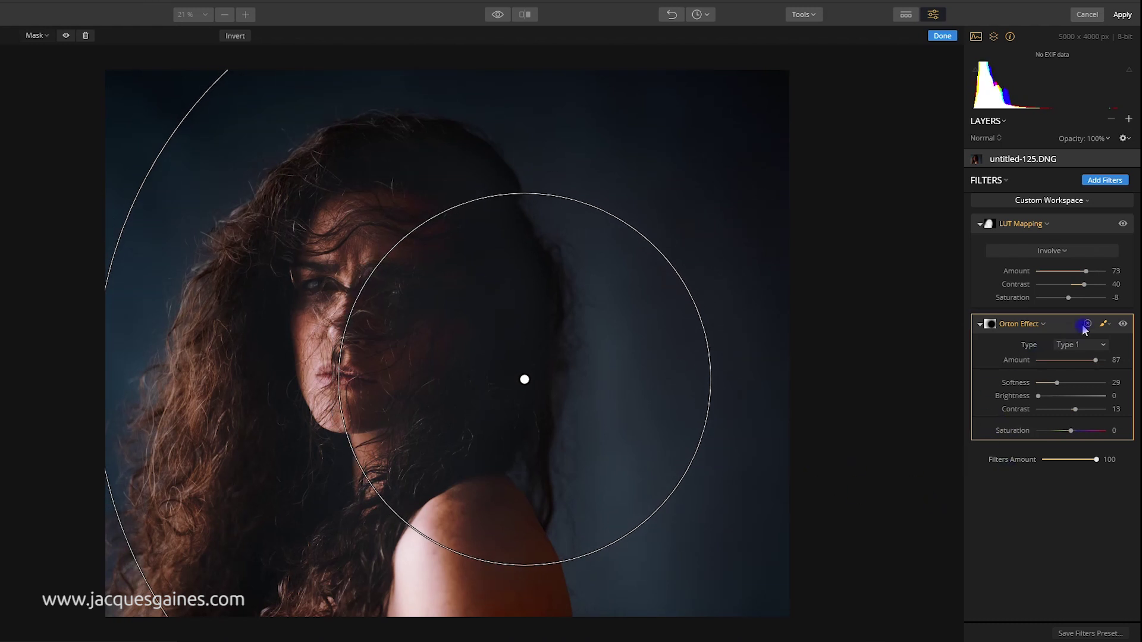
pyautogui.click(1105, 324)
pyautogui.press('Escape')
pyautogui.press('Escape')
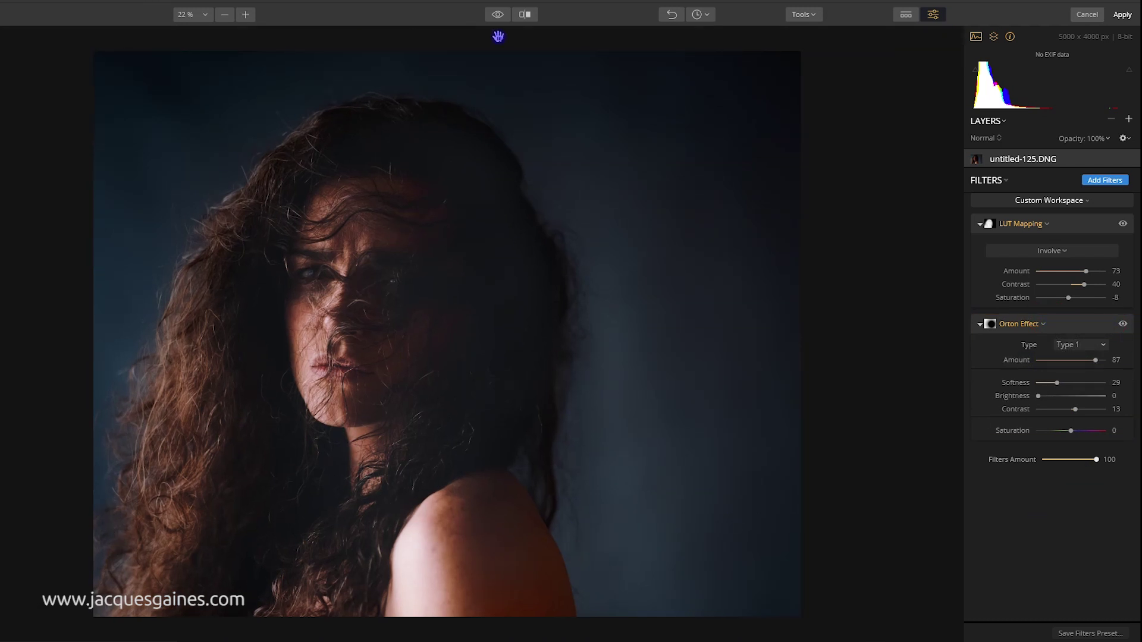
# Compare the edited portrait with the original in the split before/after view and apply the Luminar edits to the Photoshop layer.
pyautogui.click(522, 13)
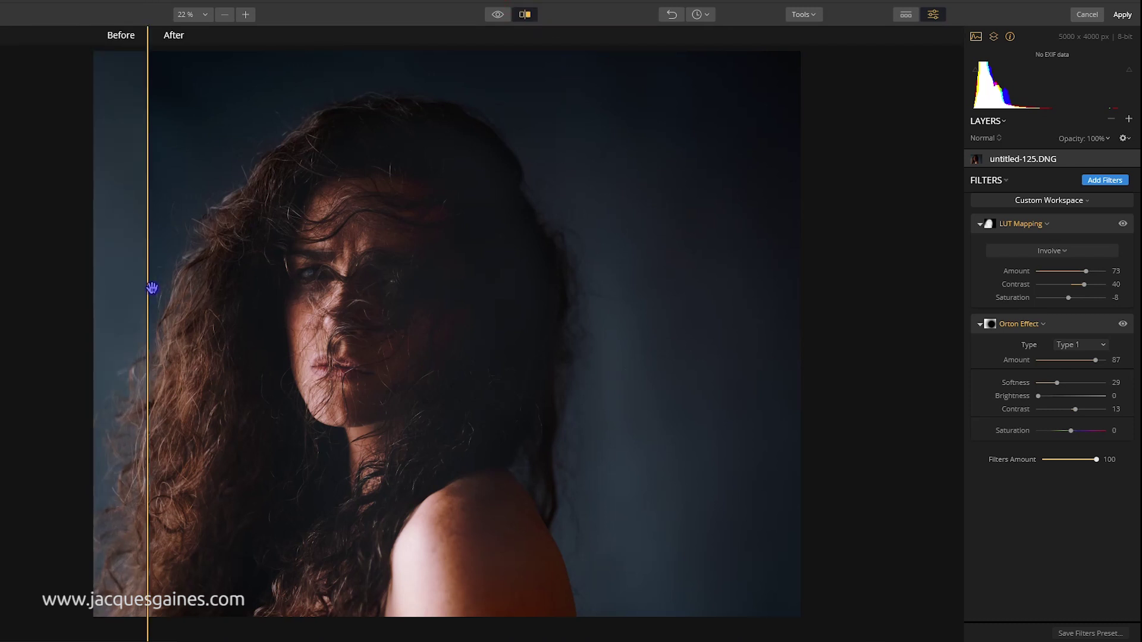
pyautogui.moveTo(146, 283); pyautogui.dragTo(81, 284)
pyautogui.click(1122, 15)
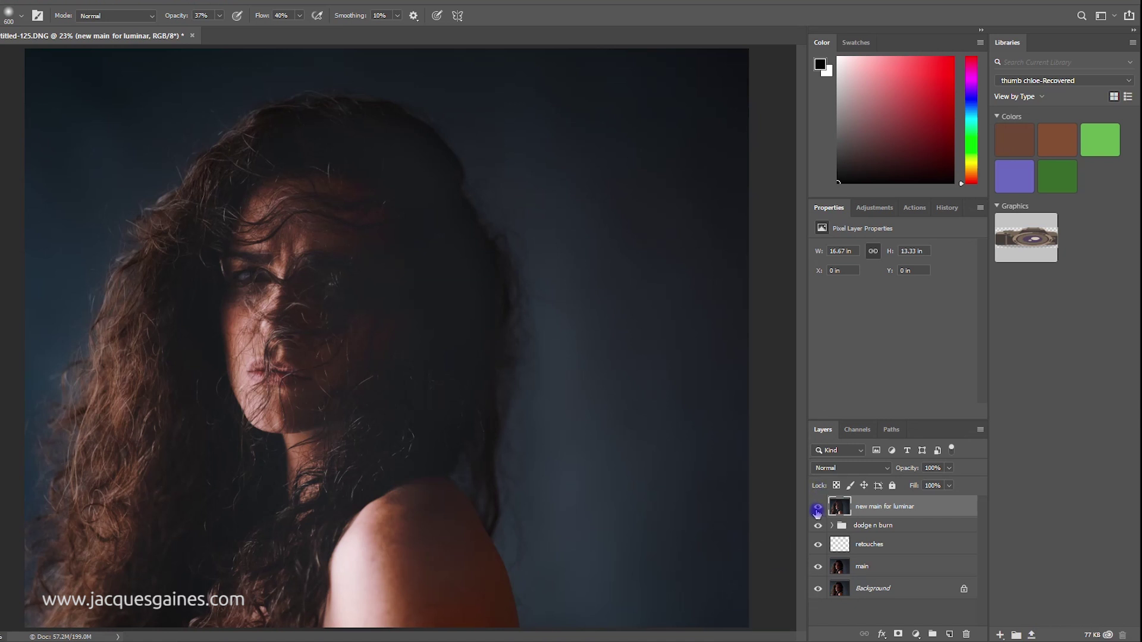
# Compare the portrait with and without the new main for luminar layer by hiding it and showing it again.
pyautogui.click(817, 508)
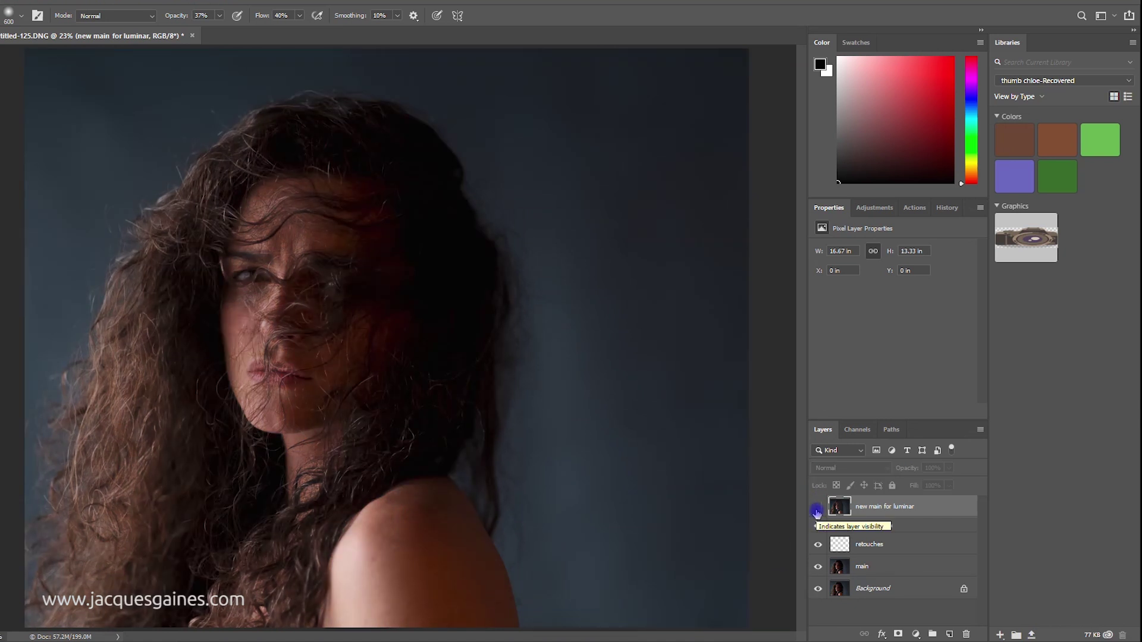
pyautogui.click(817, 509)
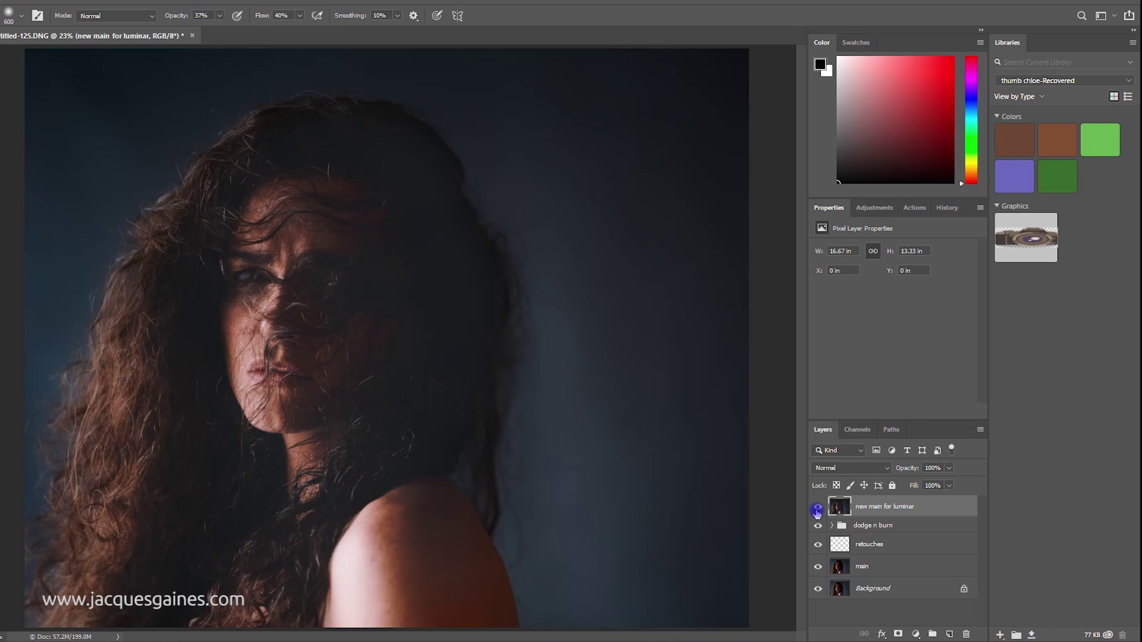